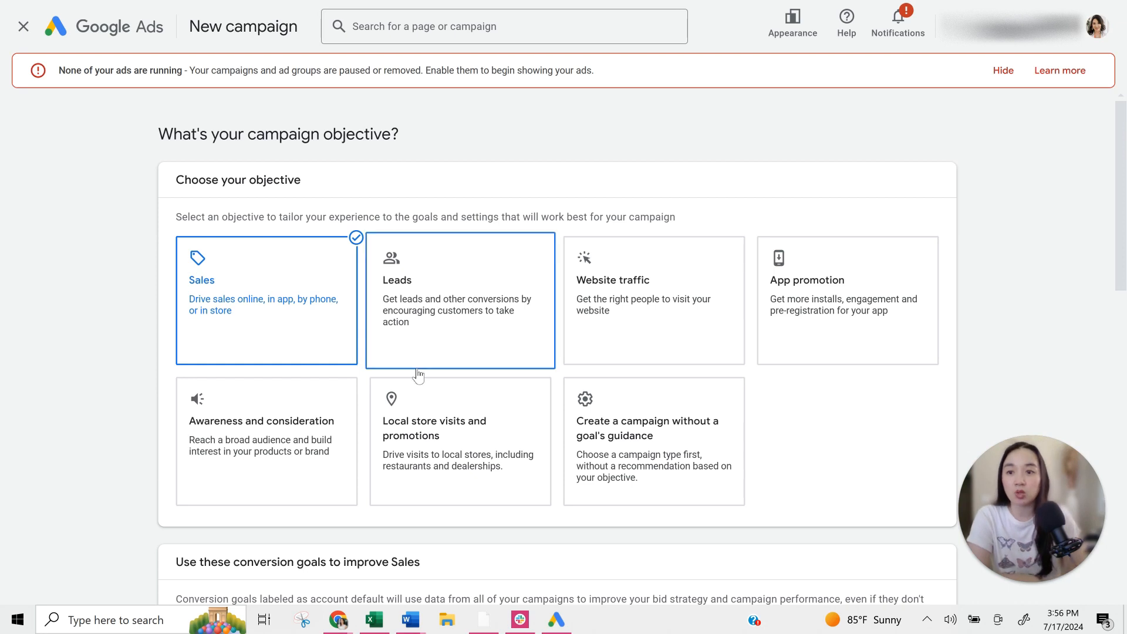
# Choose website visits and phone calls as the ways to reach the sales goal, and continue to the bidding settings
pyautogui.scroll(-6, 303, 309)
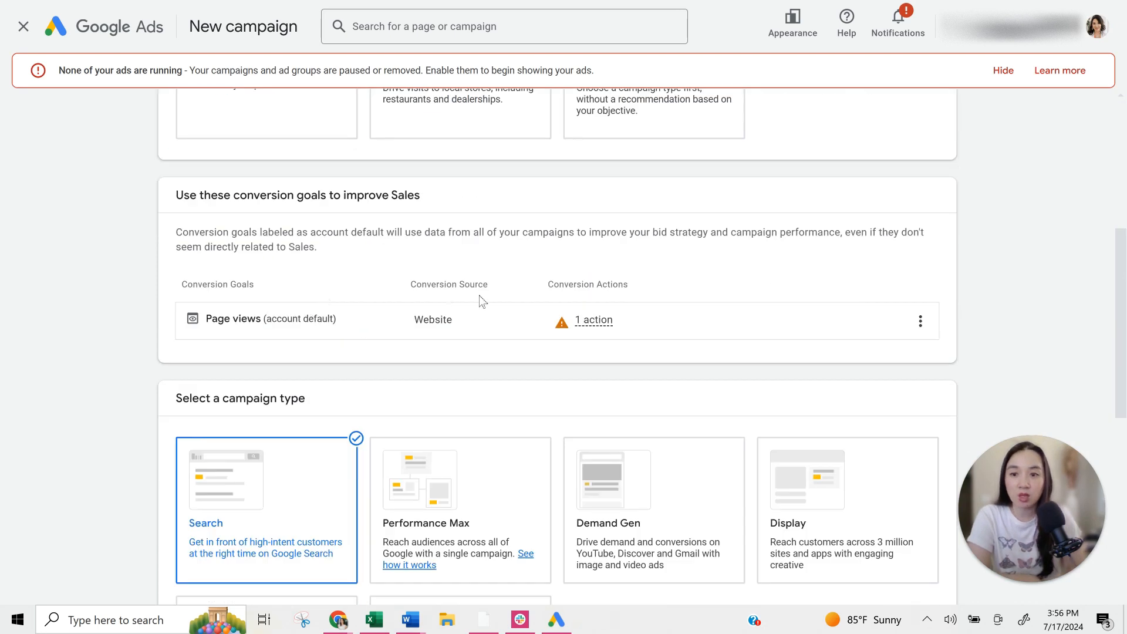
pyautogui.scroll(-2, 478, 296)
pyautogui.scroll(-3, 286, 377)
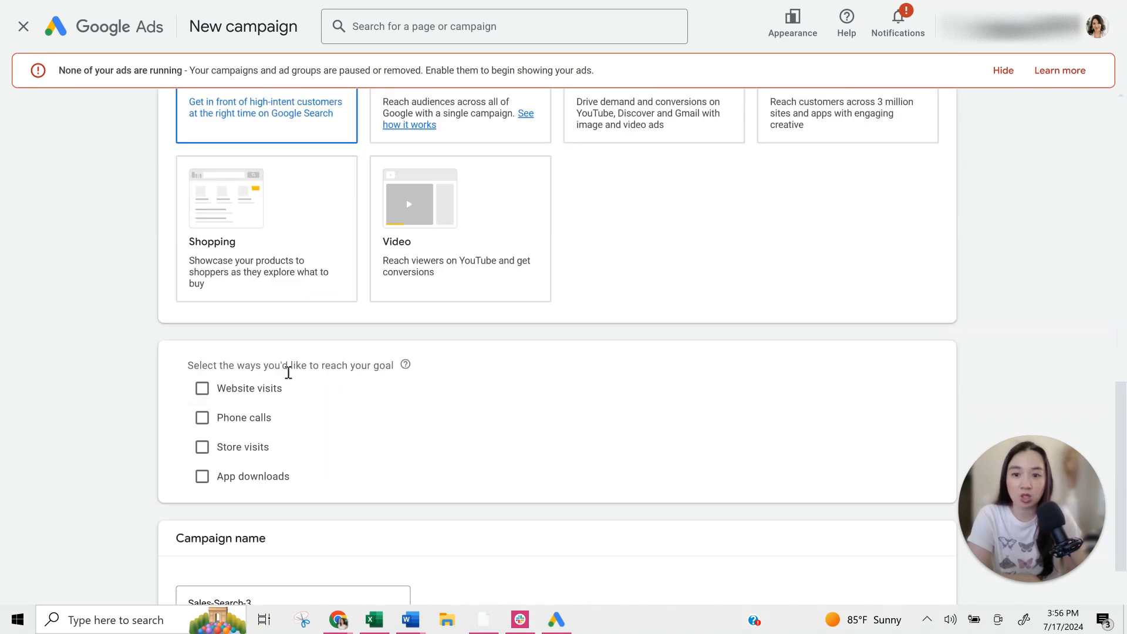
pyautogui.scroll(-2, 298, 369)
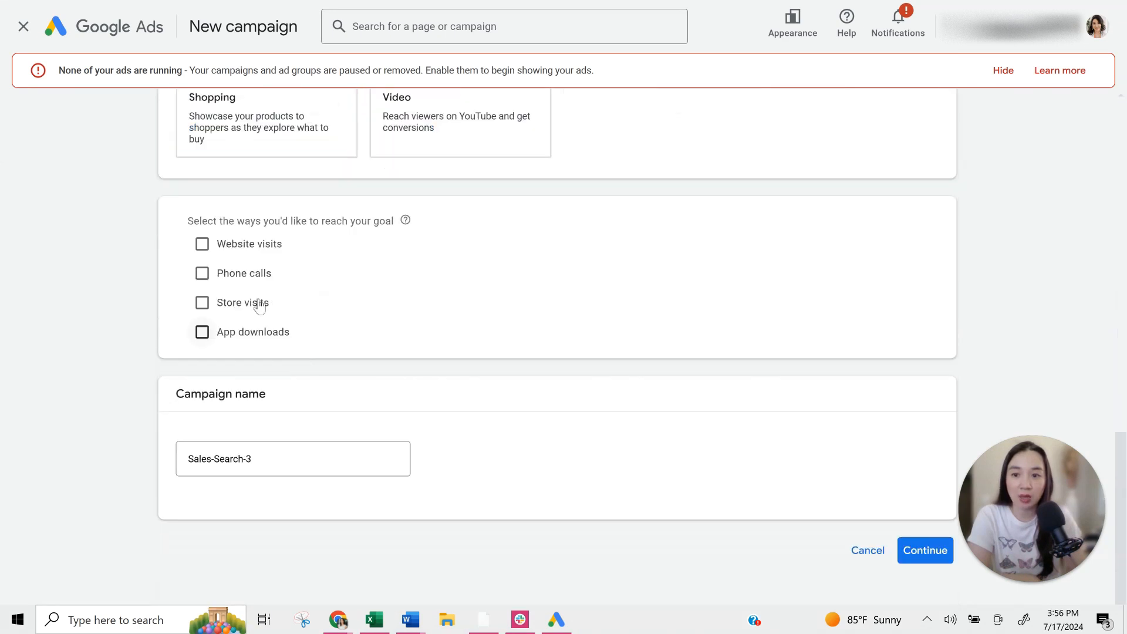
pyautogui.click(259, 245)
pyautogui.click(222, 330)
pyautogui.scroll(-2, 403, 356)
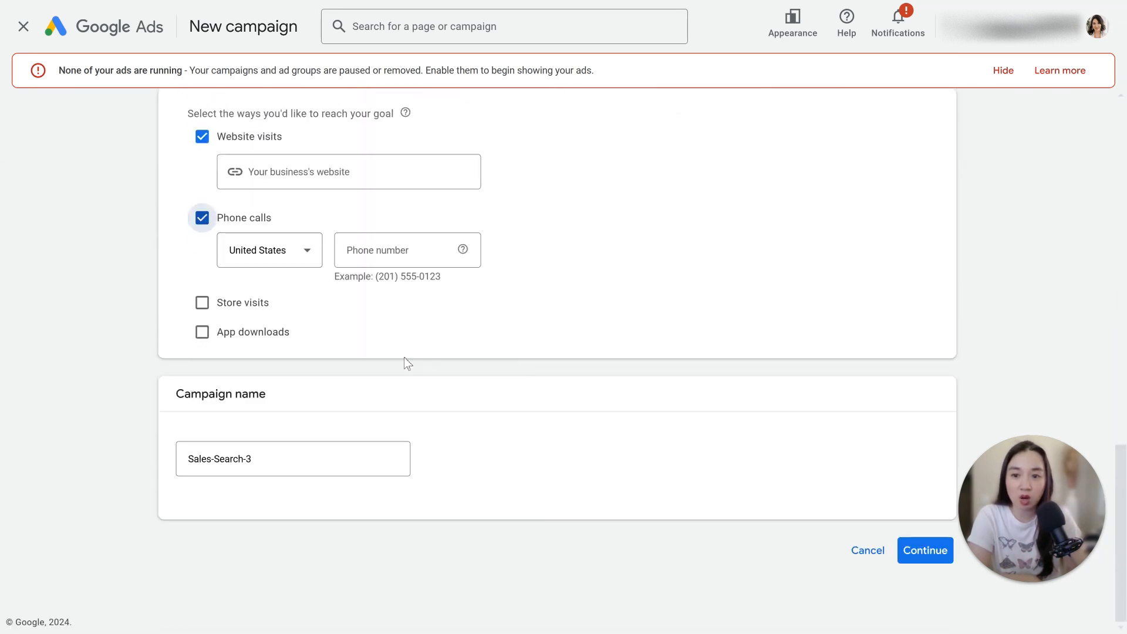
pyautogui.click(920, 548)
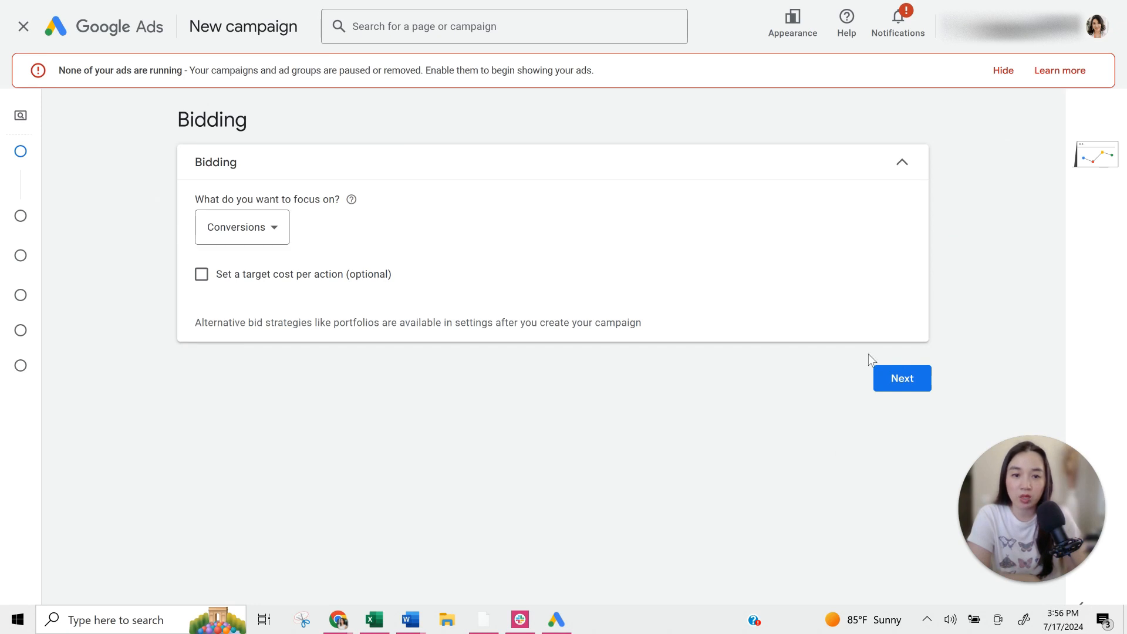
# Accept the conversions bidding focus and exclude Google search partners and the Google Display Network from the campaign
pyautogui.click(918, 386)
pyautogui.scroll(-3, 491, 245)
pyautogui.scroll(3, 490, 244)
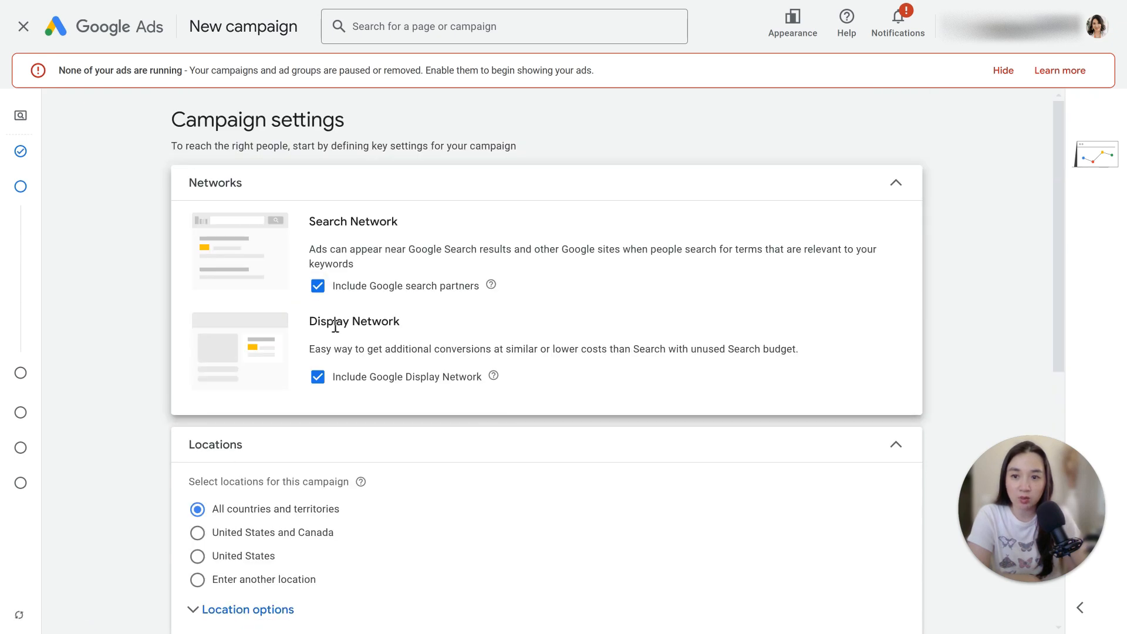
pyautogui.scroll(-8, 355, 279)
pyautogui.scroll(8, 358, 276)
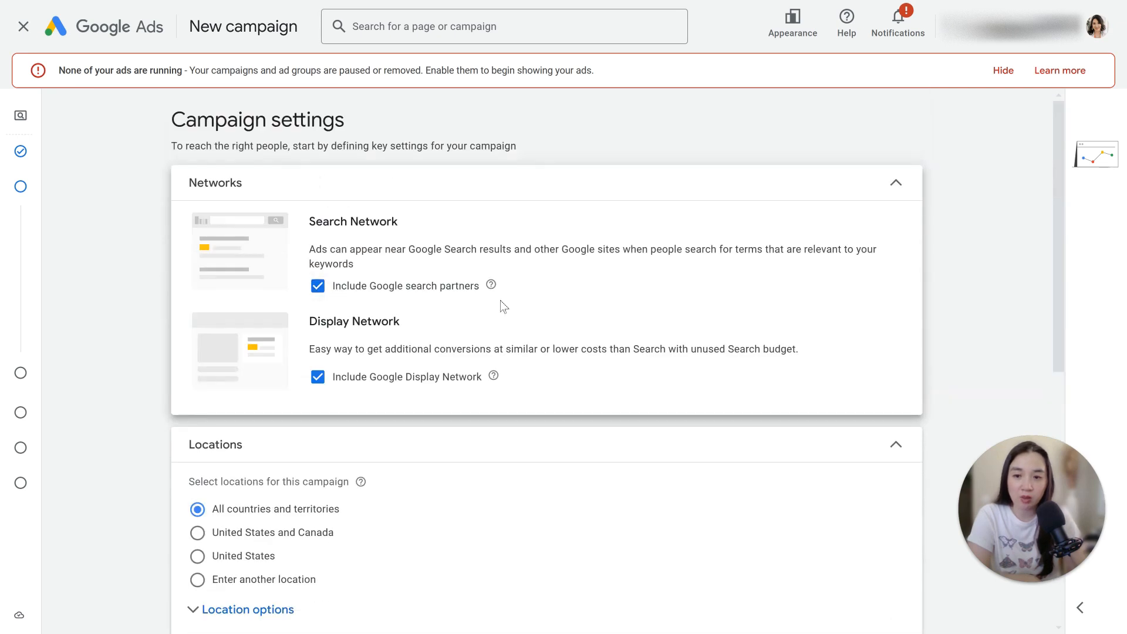
pyautogui.click(318, 286)
pyautogui.click(317, 377)
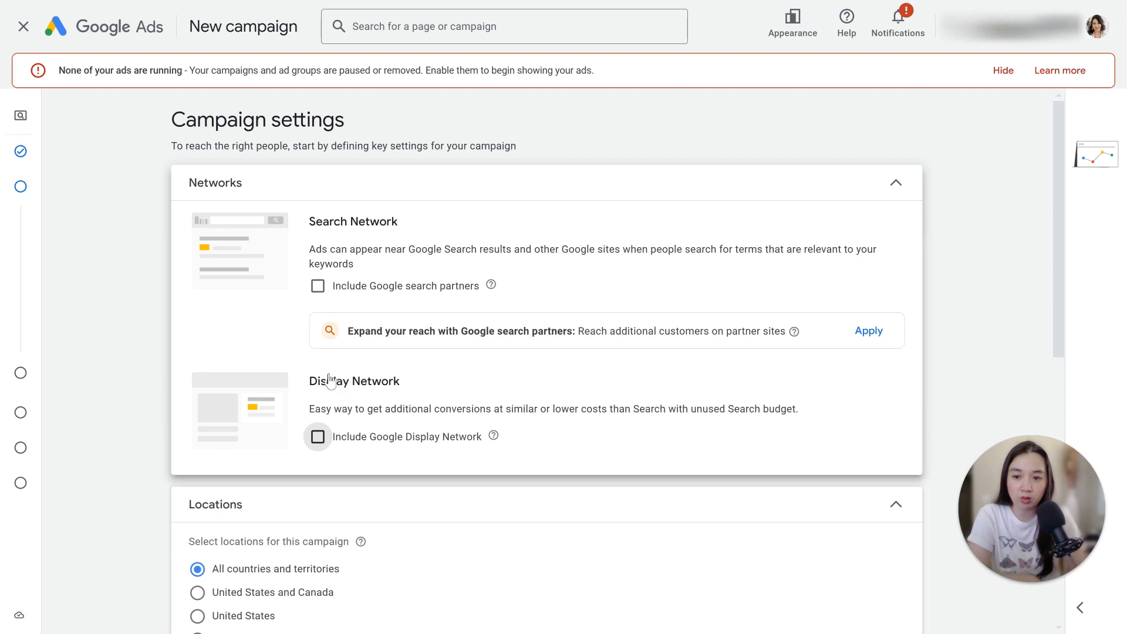
# Switch broad match keywords off to use keyword match types, expand the additional settings, and continue to keyword and asset generation
pyautogui.scroll(-4, 294, 370)
pyautogui.scroll(-7, 509, 291)
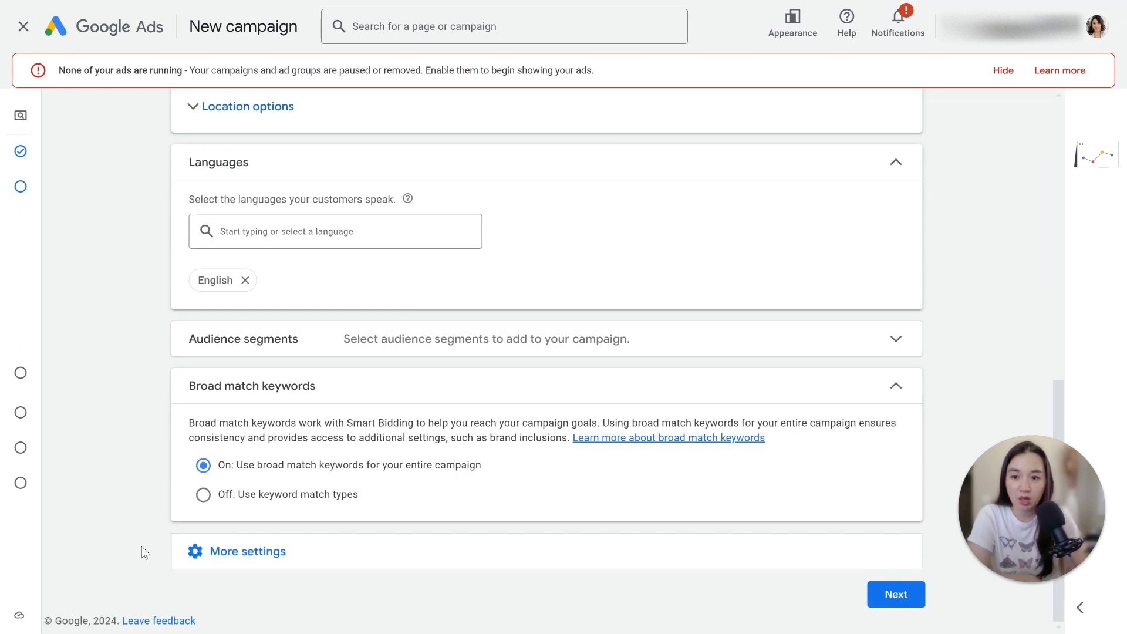
pyautogui.click(205, 498)
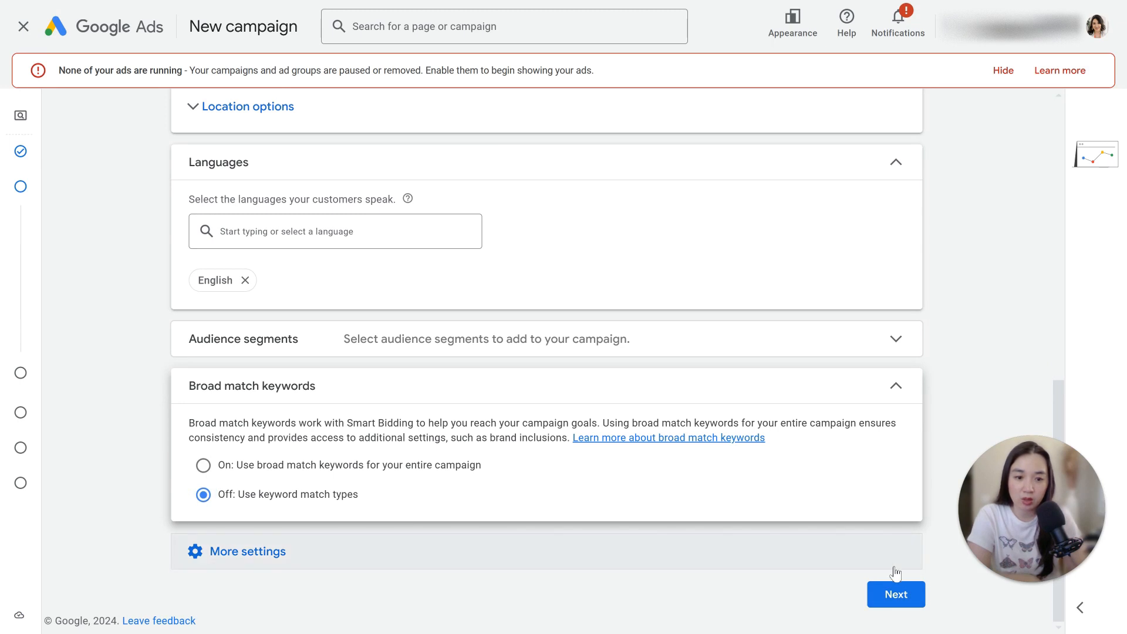
pyautogui.click(835, 557)
pyautogui.scroll(-3, 828, 507)
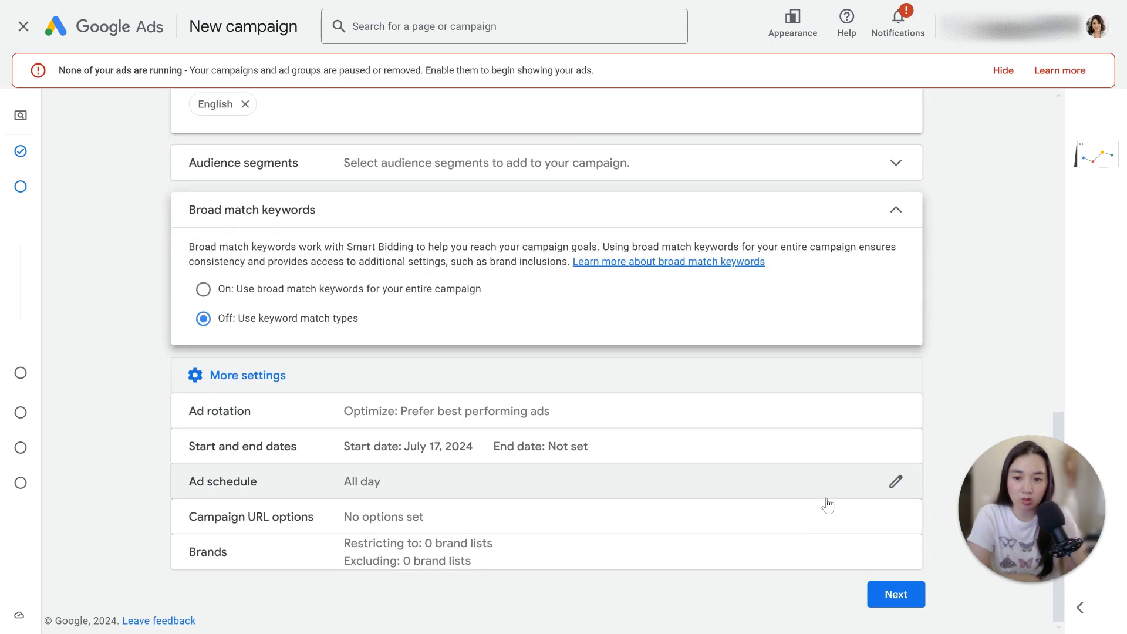
pyautogui.click(913, 599)
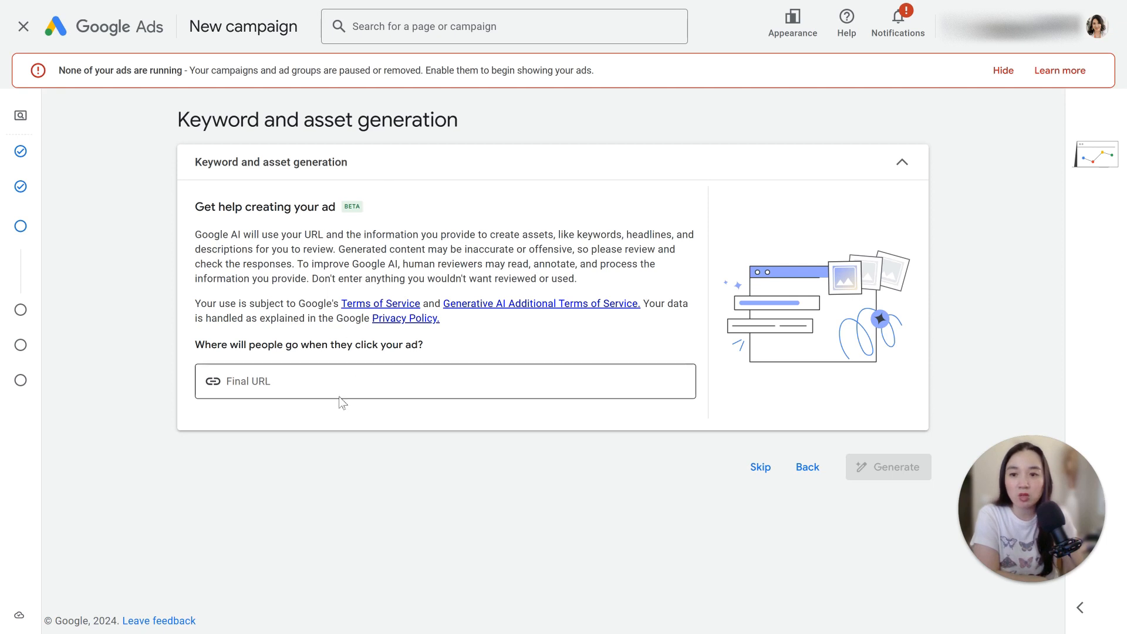
pyautogui.rightClick(357, 379)
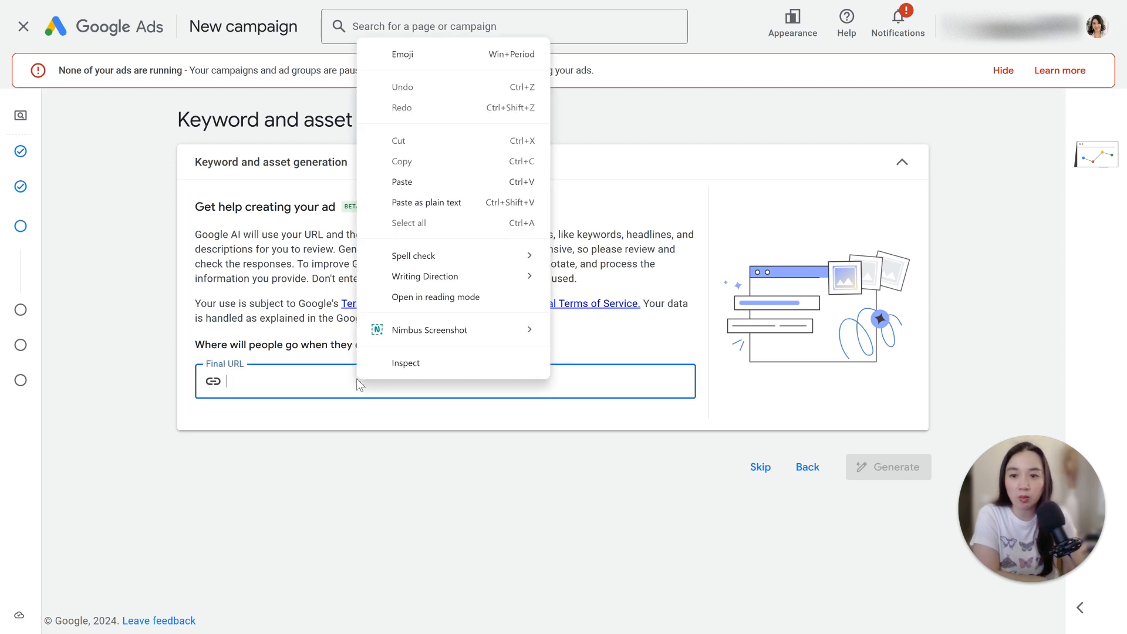
pyautogui.click(465, 181)
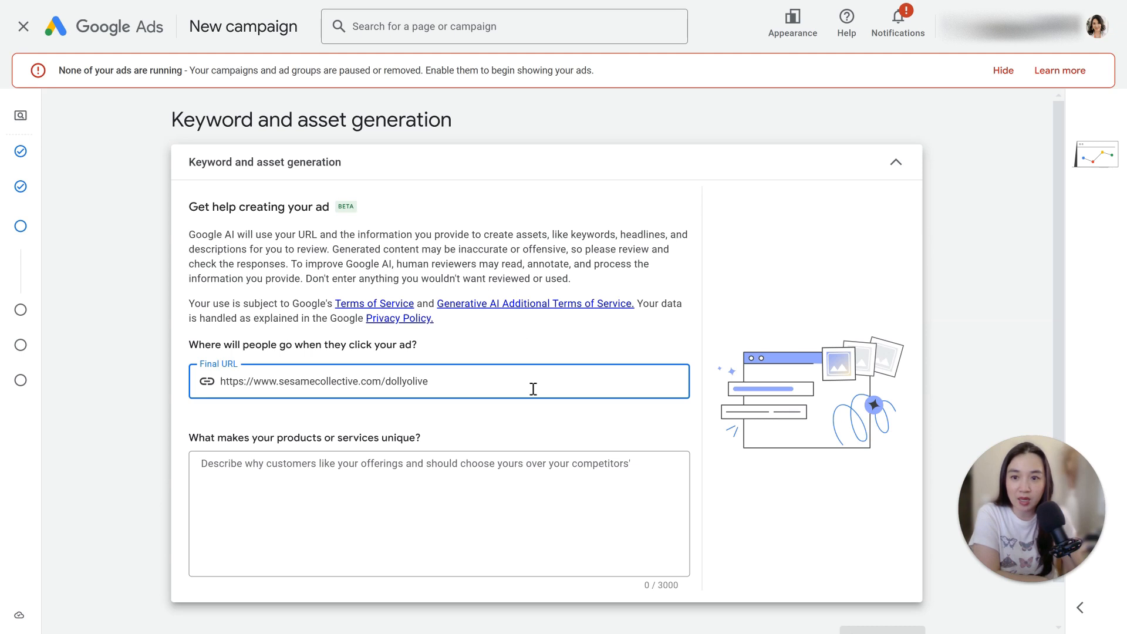
pyautogui.scroll(-1, 464, 398)
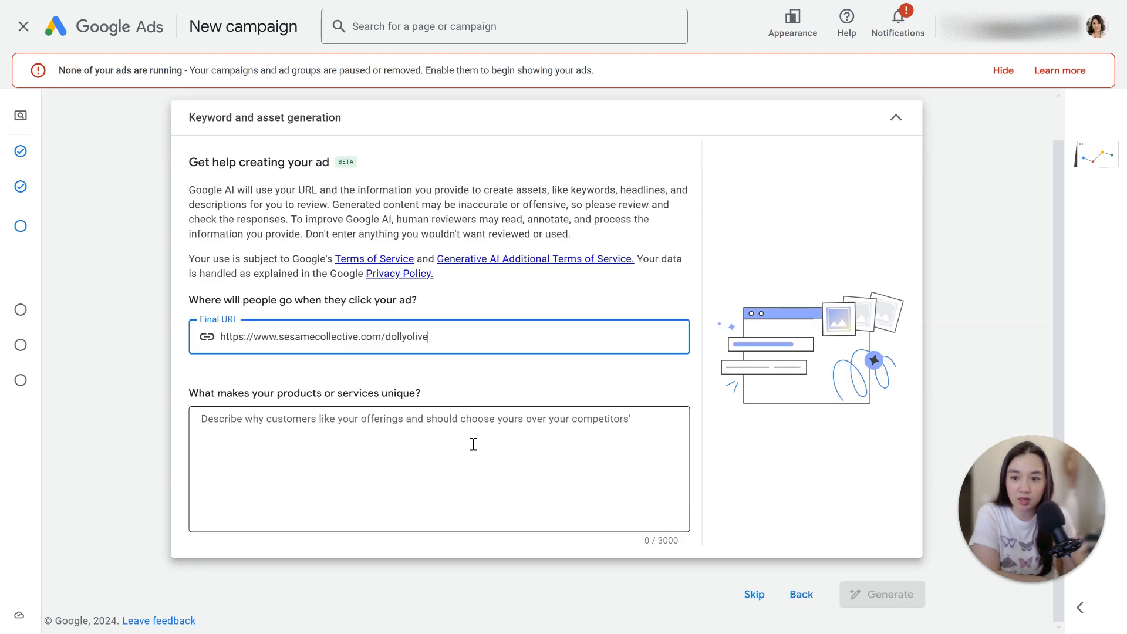
# Describe the business as "Italian restaurant in the heart of portland serving southern mediterranean food. Just opened up a bar. Hand made pastas and italian cocktails."
pyautogui.click(357, 421)
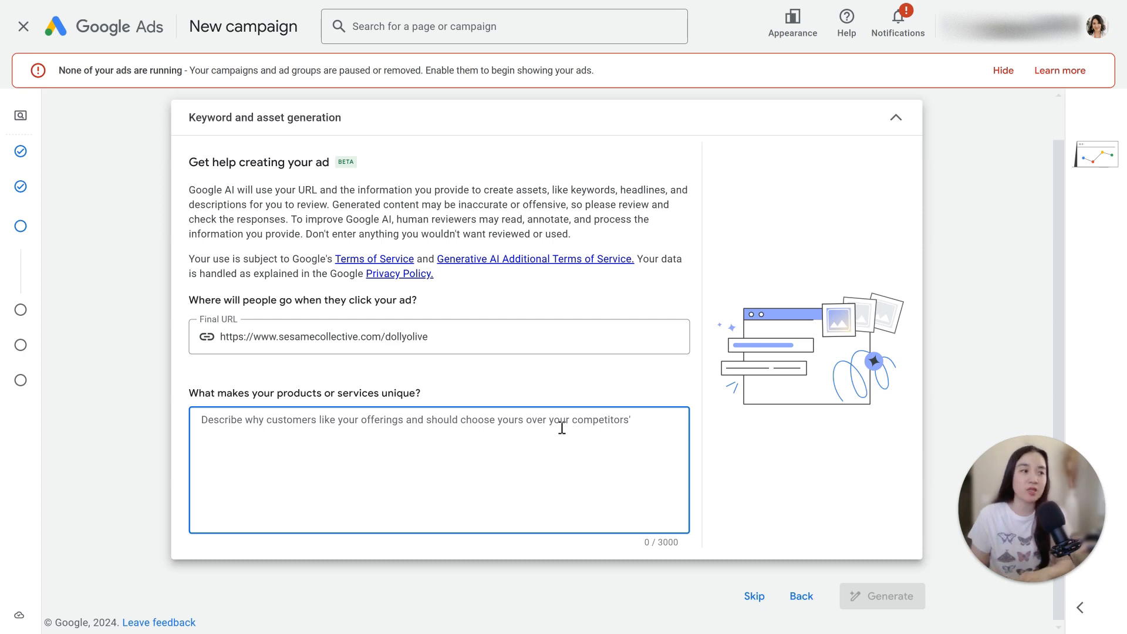
pyautogui.write('Italian')
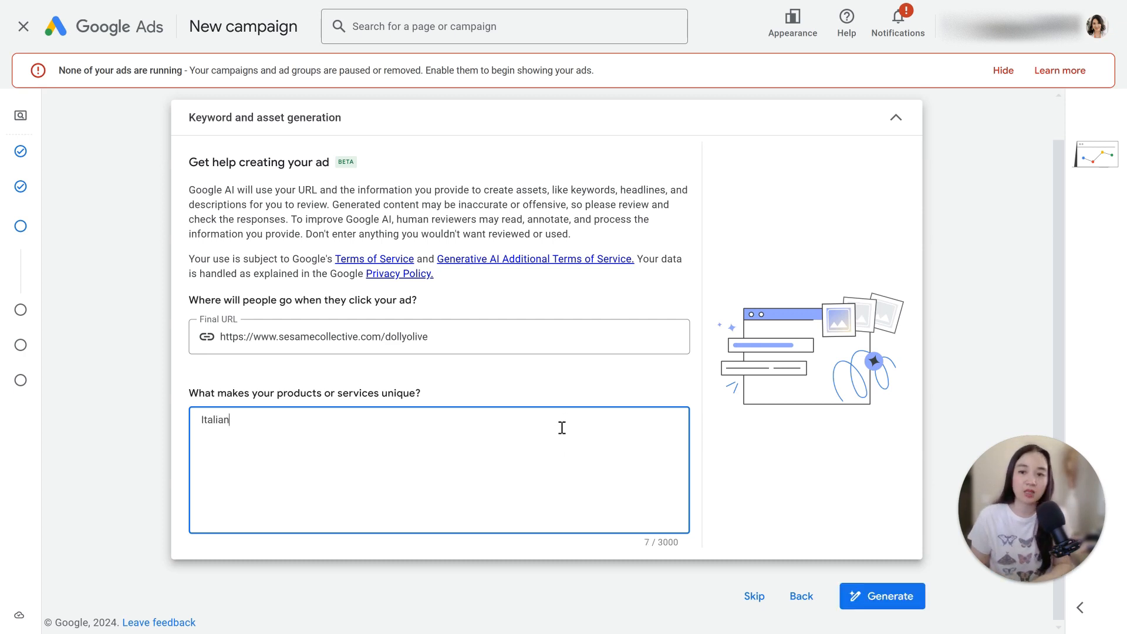
pyautogui.write(' restaurant in the heart of portland serving southern mediterranean food. Just opened up a ba')
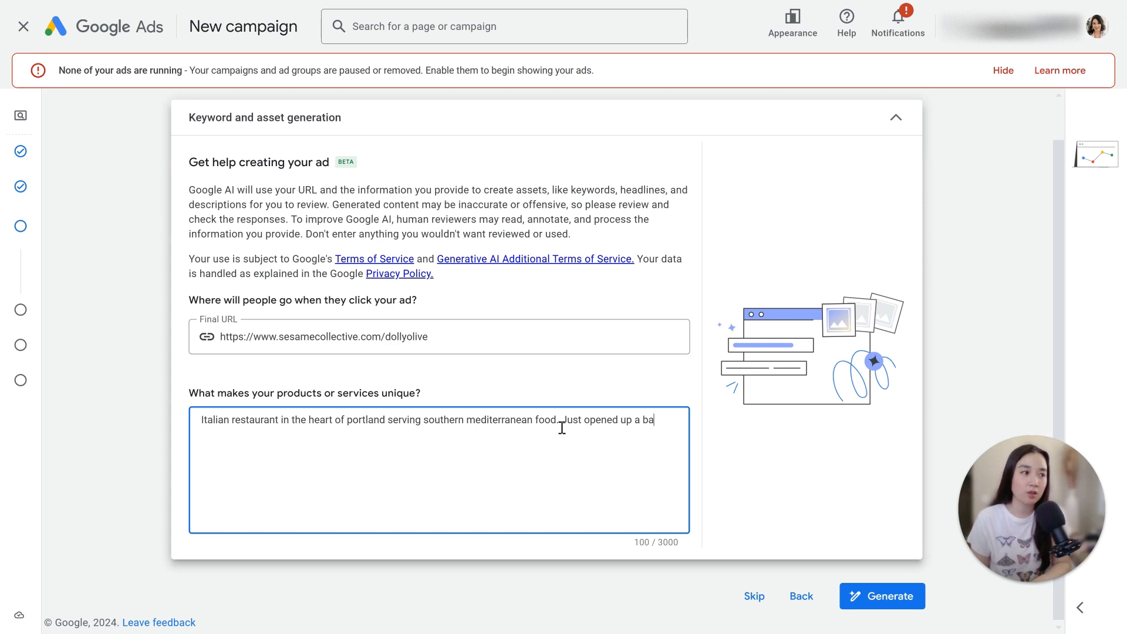
pyautogui.write('r')
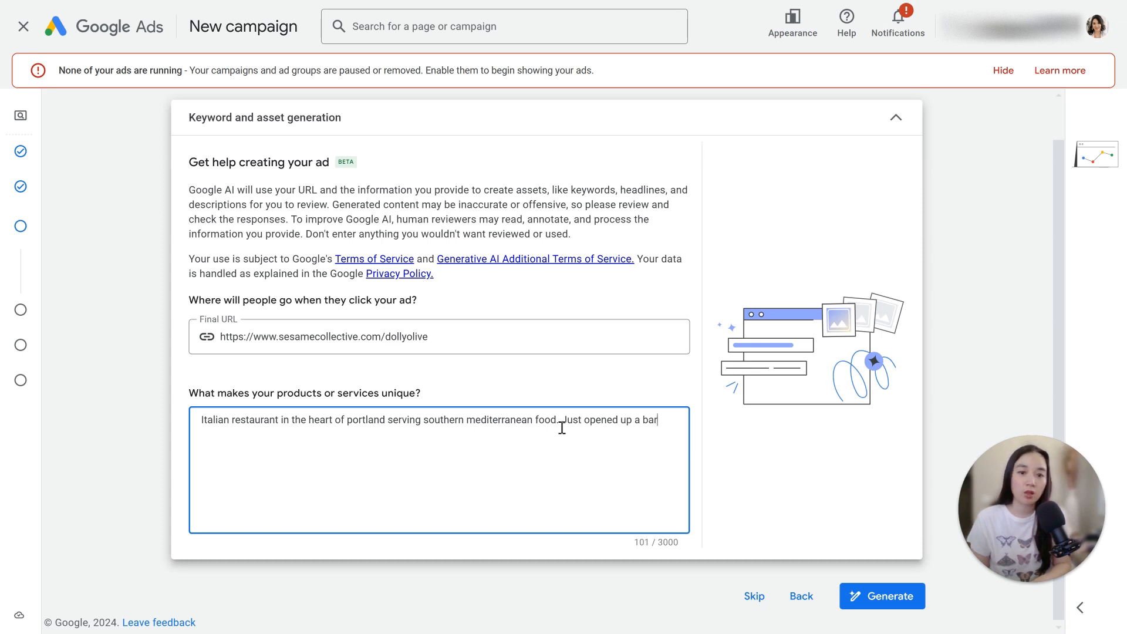
pyautogui.write('. ')
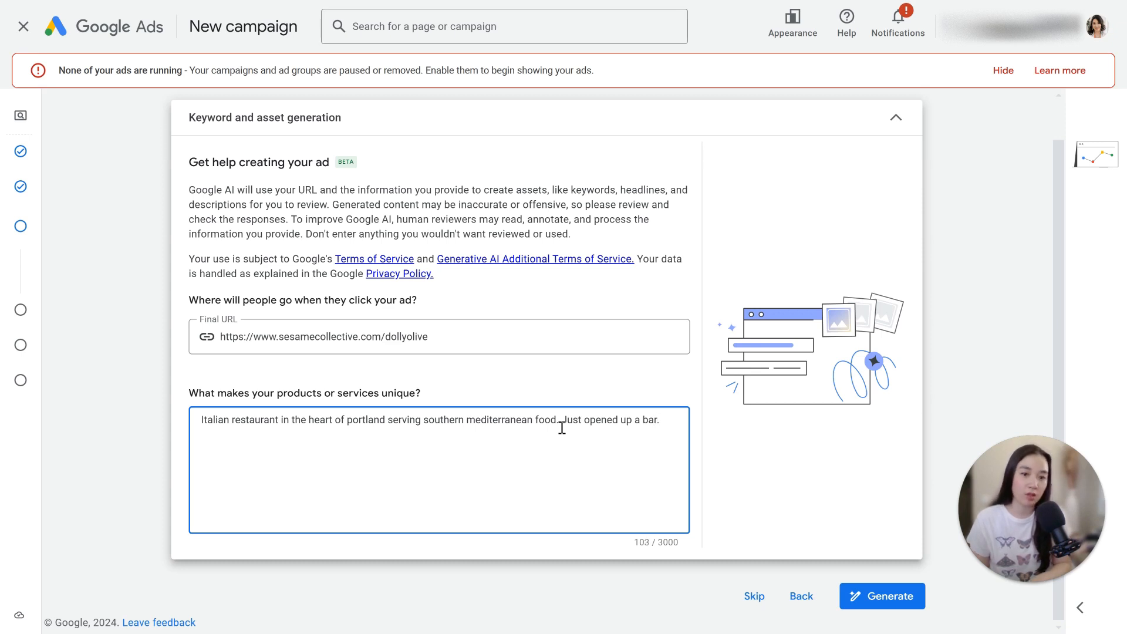
pyautogui.write('Hand made mas')
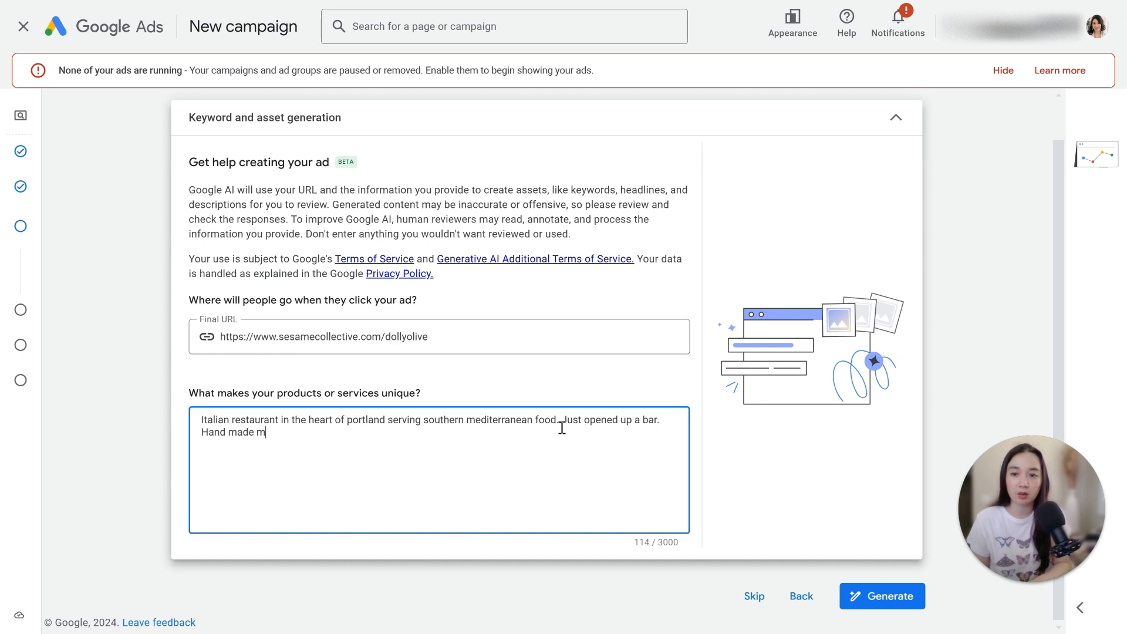
pyautogui.press('BackSpace')
pyautogui.press('BackSpace')
pyautogui.press('BackSpace')
pyautogui.write('past')
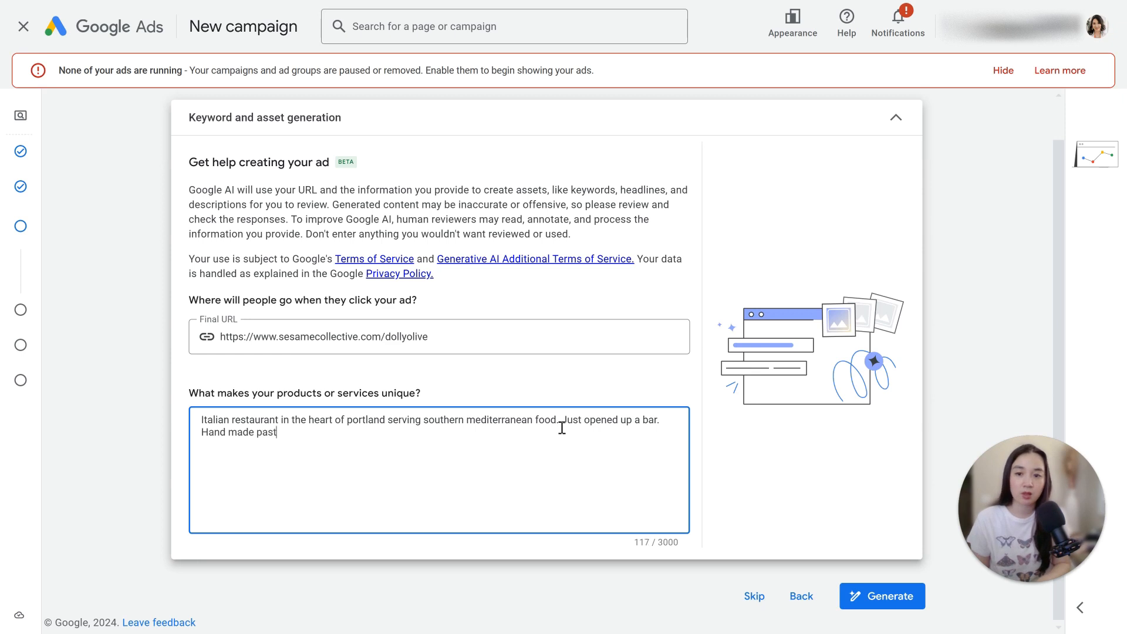
pyautogui.write('as and italian cocktails')
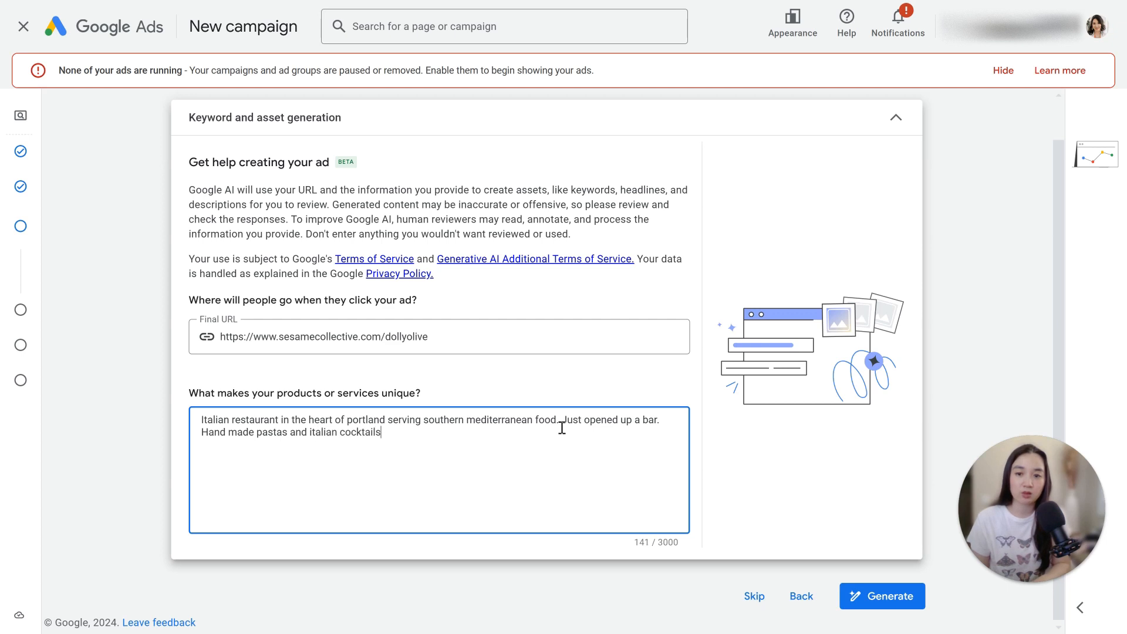
pyautogui.write('.')
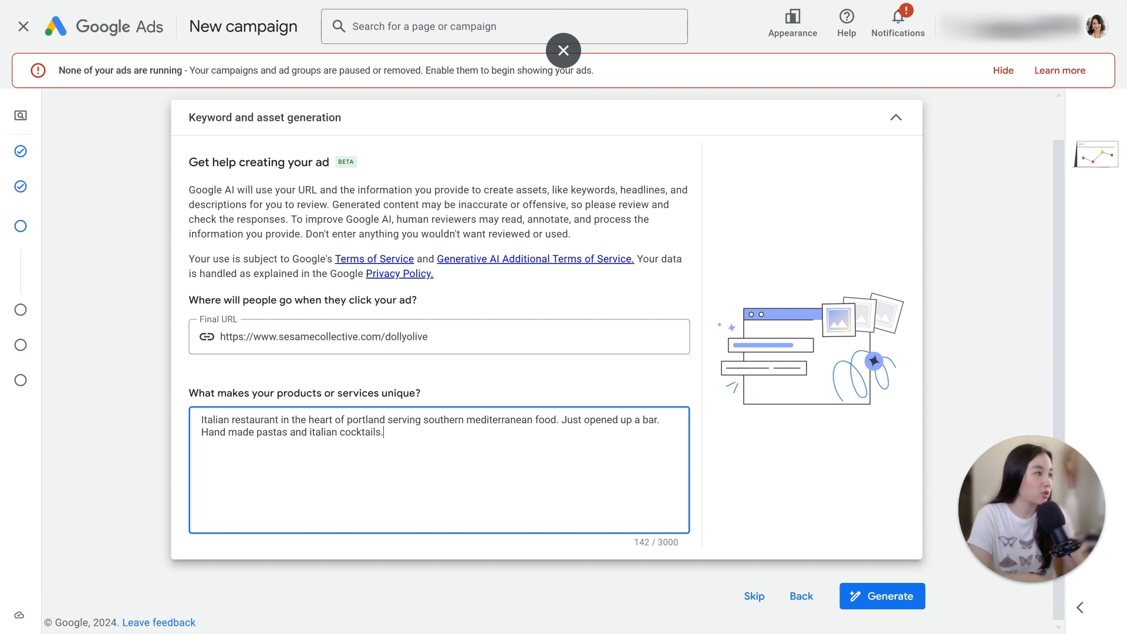
# Add a paragraph on Dolly Olive's Southern Mediterranean flavors, in house bakery program, simple vegetable offerings and fresh made pastas, and generate the keywords and assets
pyautogui.press('Return')
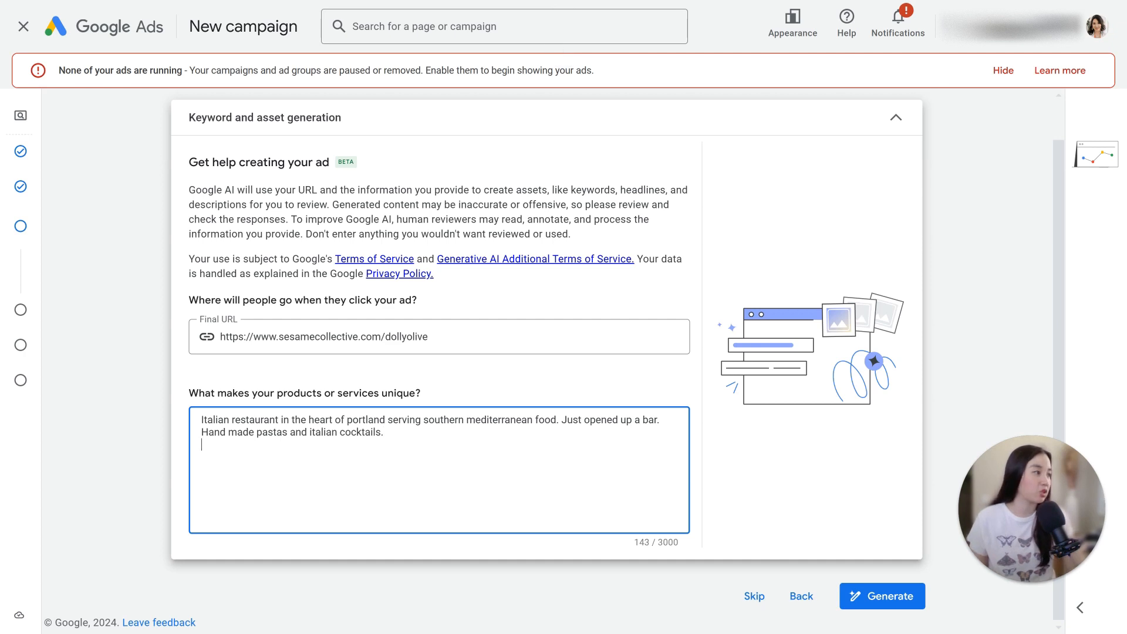
pyautogui.press('Tab')
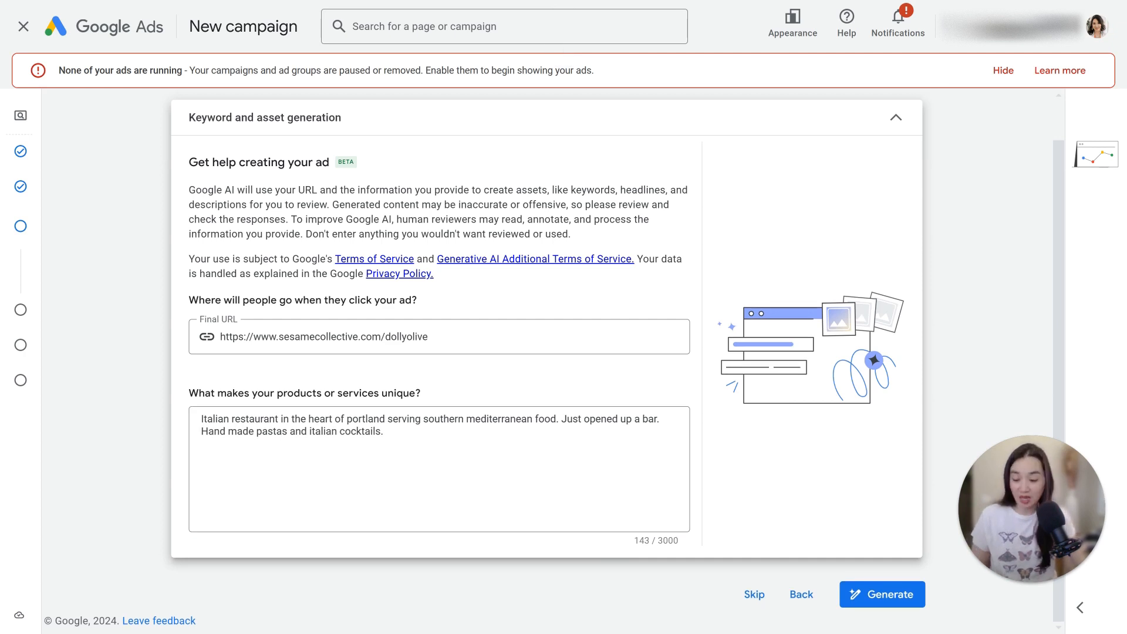
pyautogui.click(404, 457)
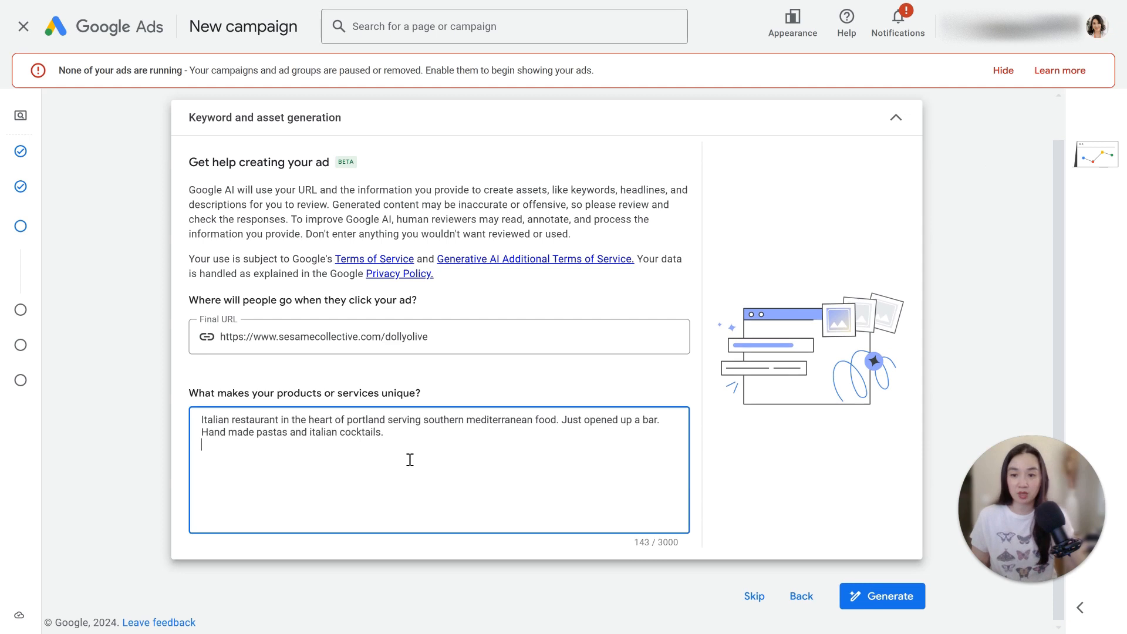
pyautogui.write('Dolly Olive centers around Southern Mediterranean ingredients and flavors, with an emphasis on an in house bakery program, elegantly simple vegetable offerings and fresh made pastas.')
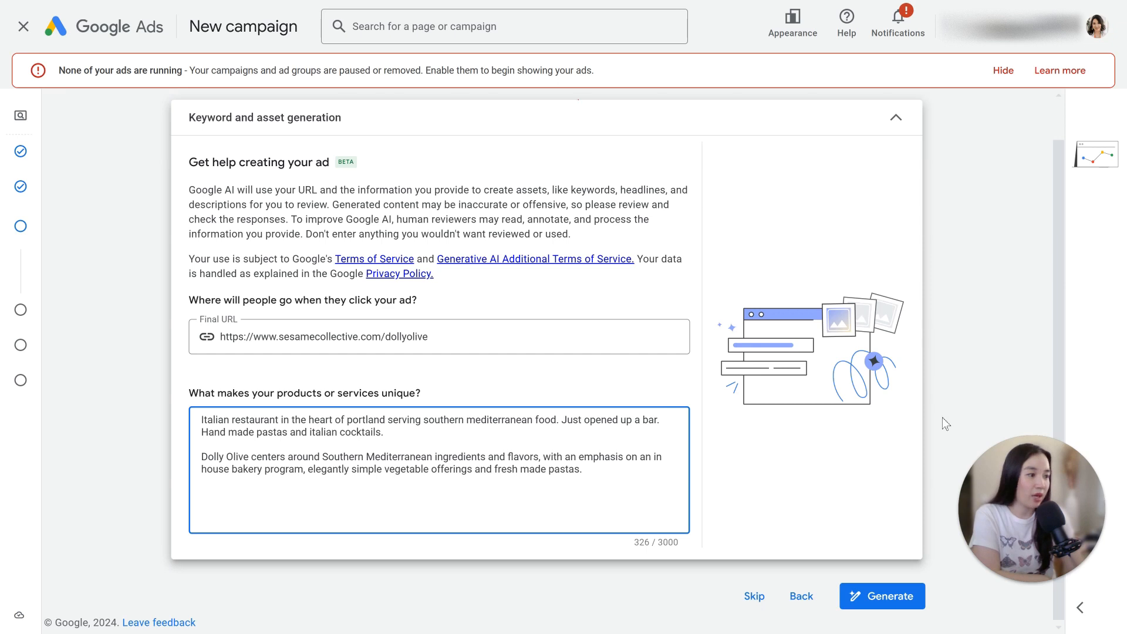
pyautogui.click(871, 605)
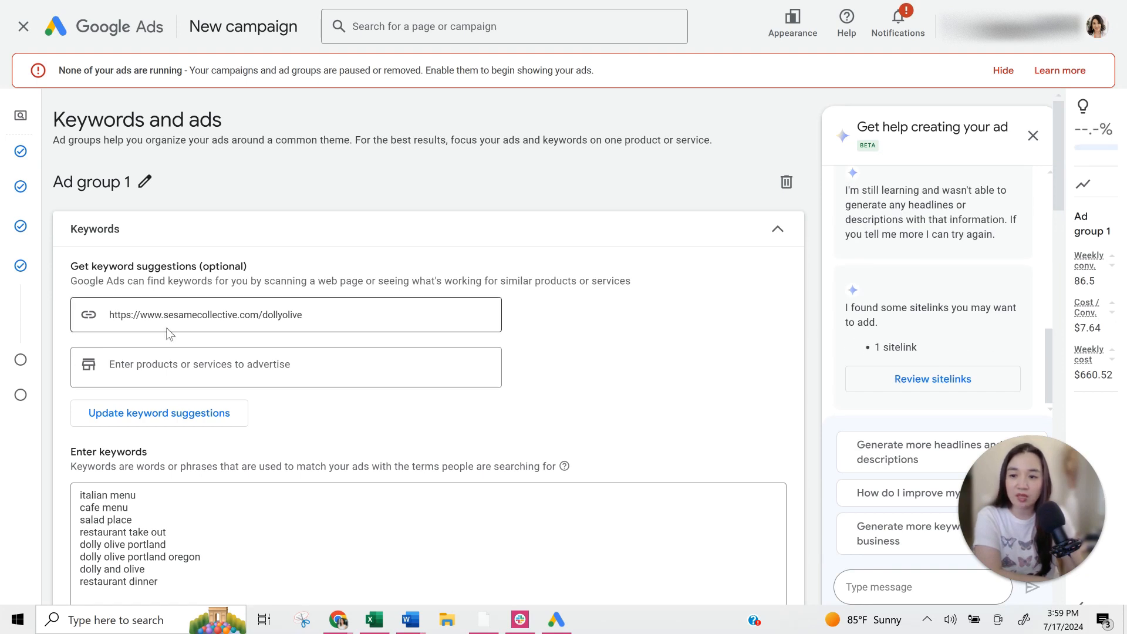
# Review the generated keyword list for Ad group 1 against the business description in the ad creation assistant's conversation
pyautogui.scroll(-3, 232, 352)
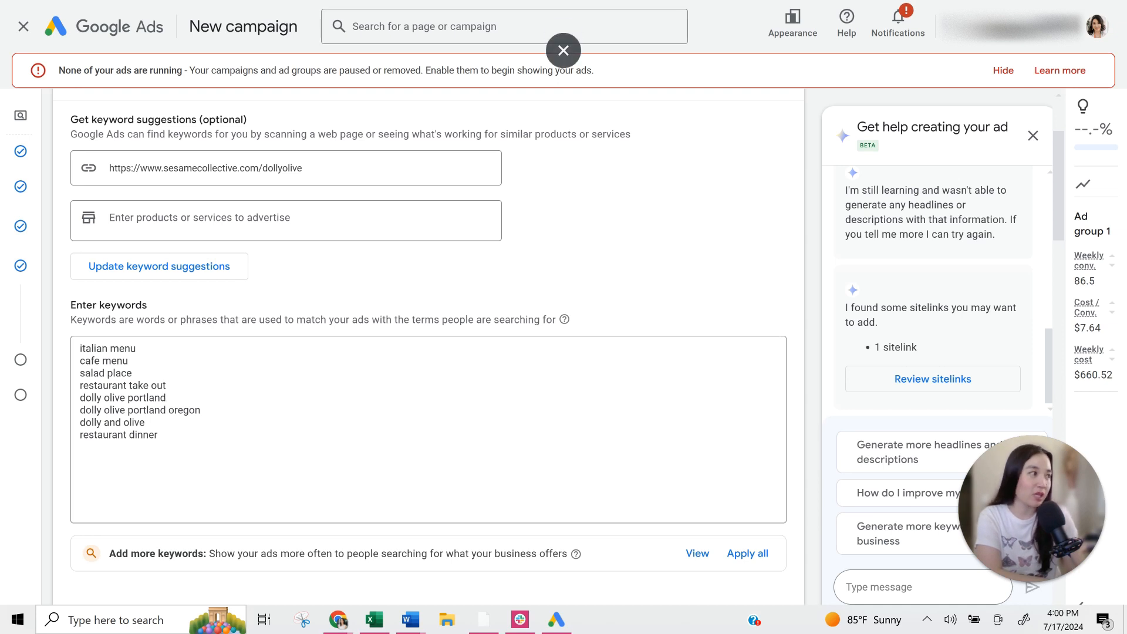
pyautogui.scroll(2, 699, 284)
pyautogui.scroll(8, 1016, 239)
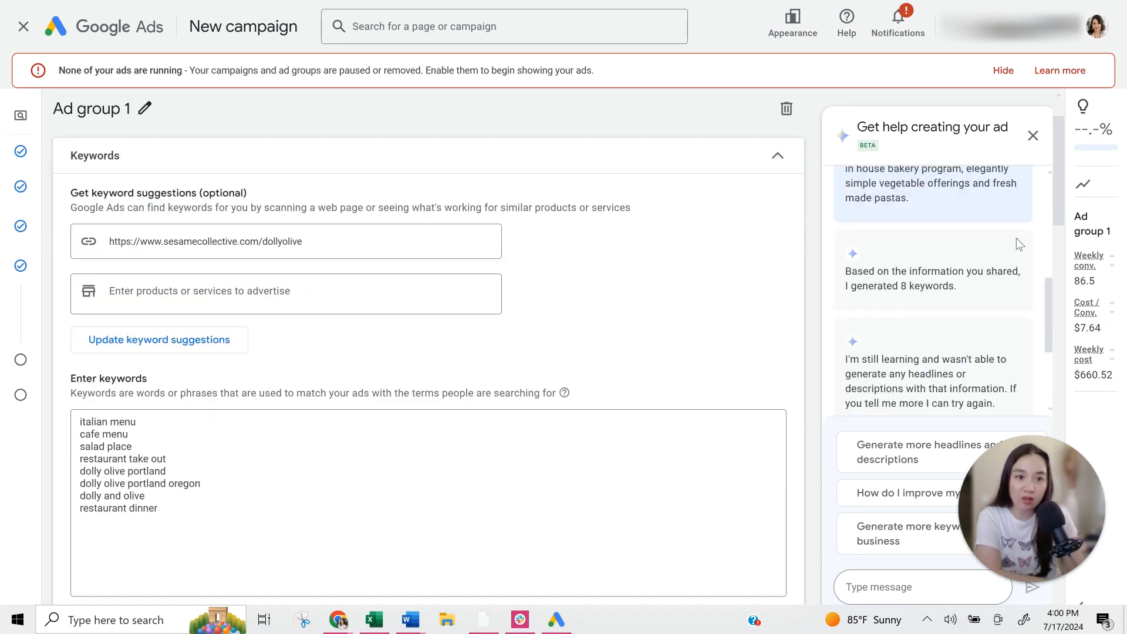
pyautogui.scroll(-1, 1016, 240)
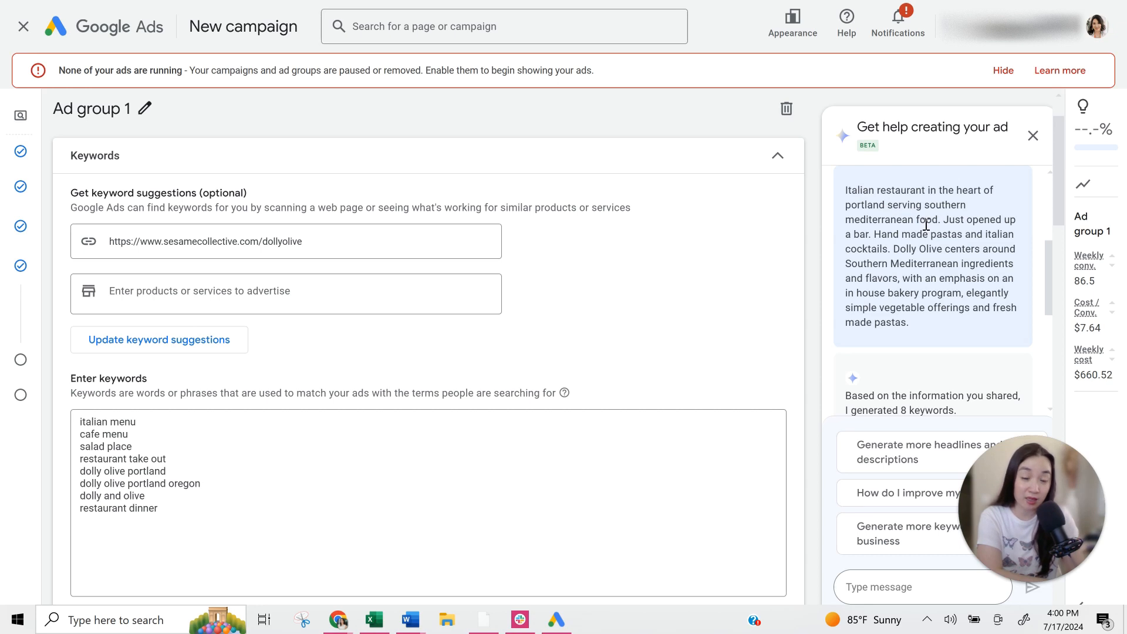
pyautogui.moveTo(851, 195); pyautogui.dragTo(935, 318)
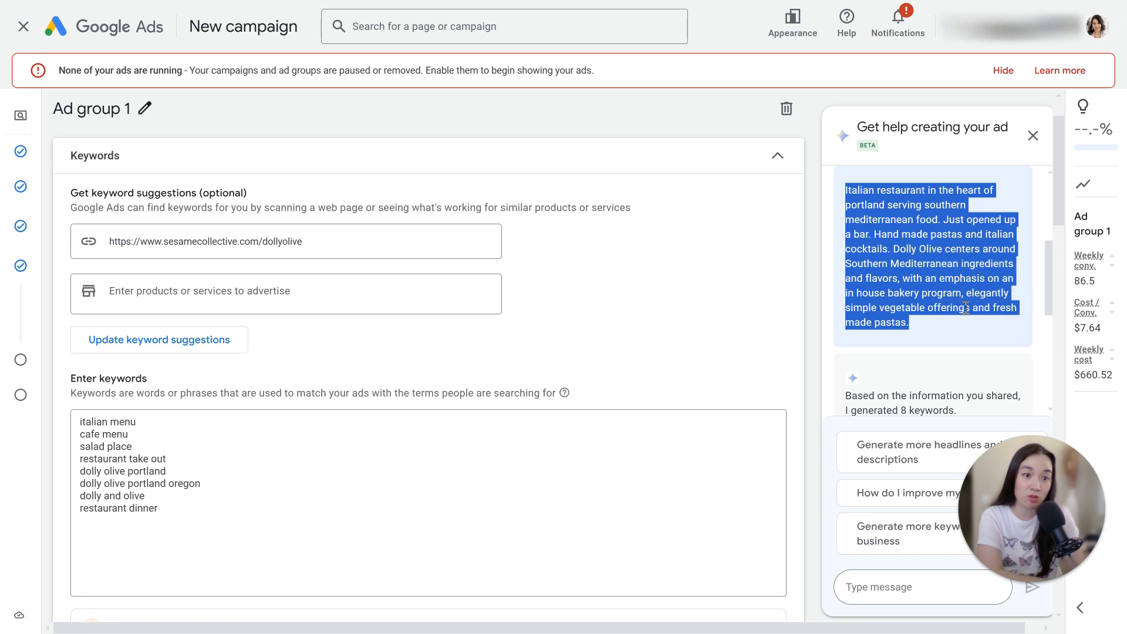
pyautogui.click(287, 446)
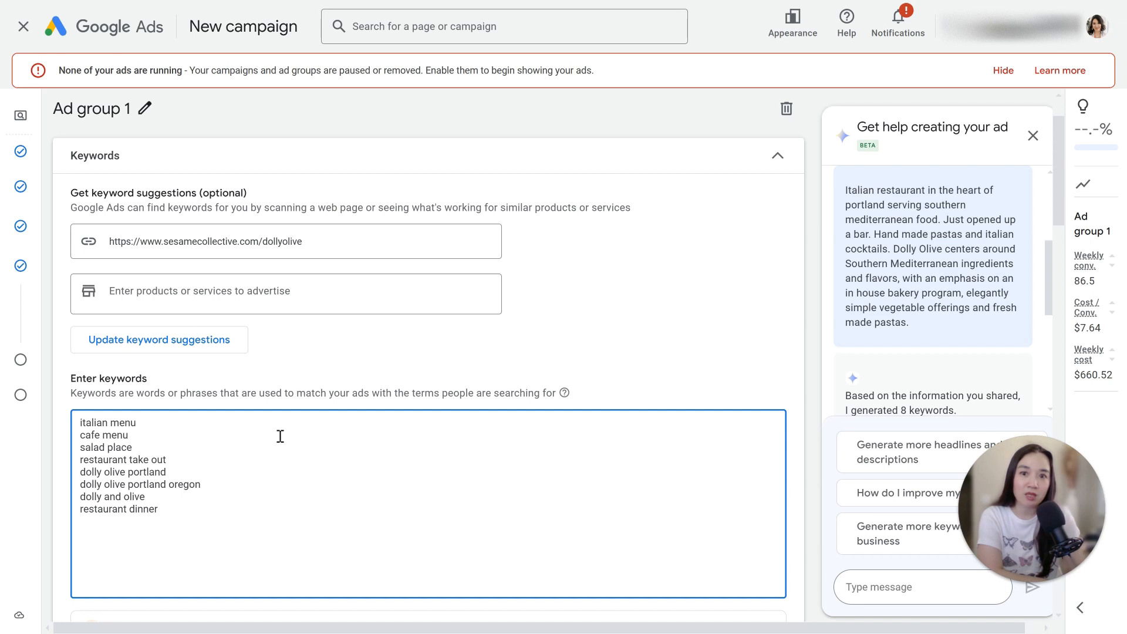
pyautogui.click(280, 436)
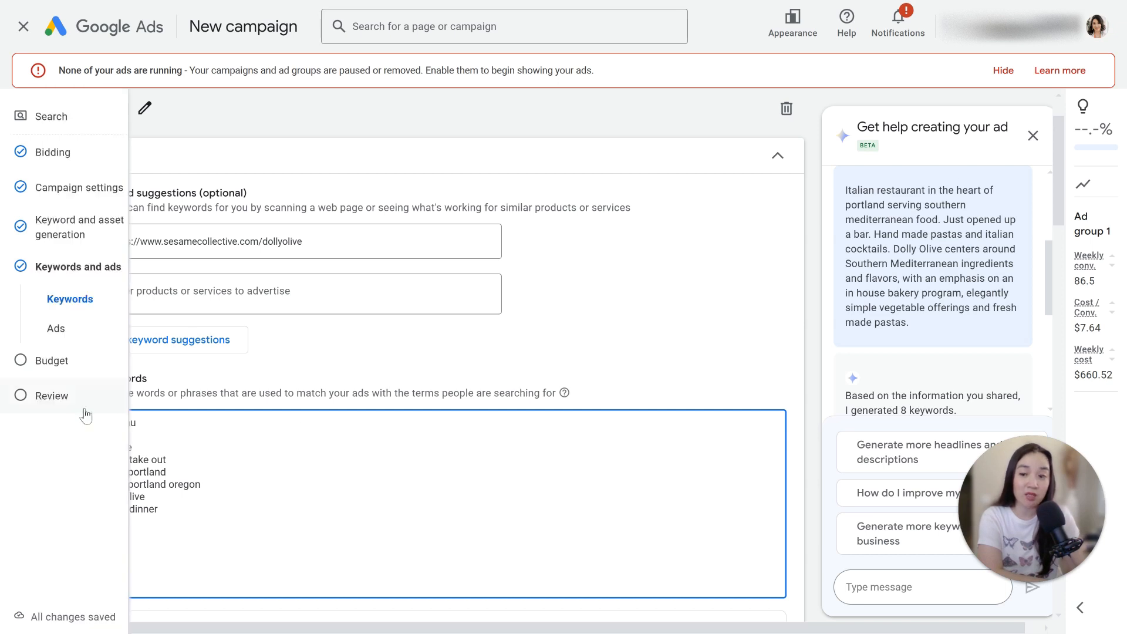
# Check individual generated keywords such as salad place, cafe menu and the dolly olive portland variants for relevance to the restaurant
pyautogui.moveTo(147, 451); pyautogui.dragTo(52, 453)
pyautogui.click(52, 453)
pyautogui.moveTo(139, 451); pyautogui.dragTo(59, 450)
pyautogui.moveTo(176, 462); pyautogui.dragTo(54, 468)
pyautogui.click(164, 495)
pyautogui.moveTo(210, 483); pyautogui.dragTo(81, 482)
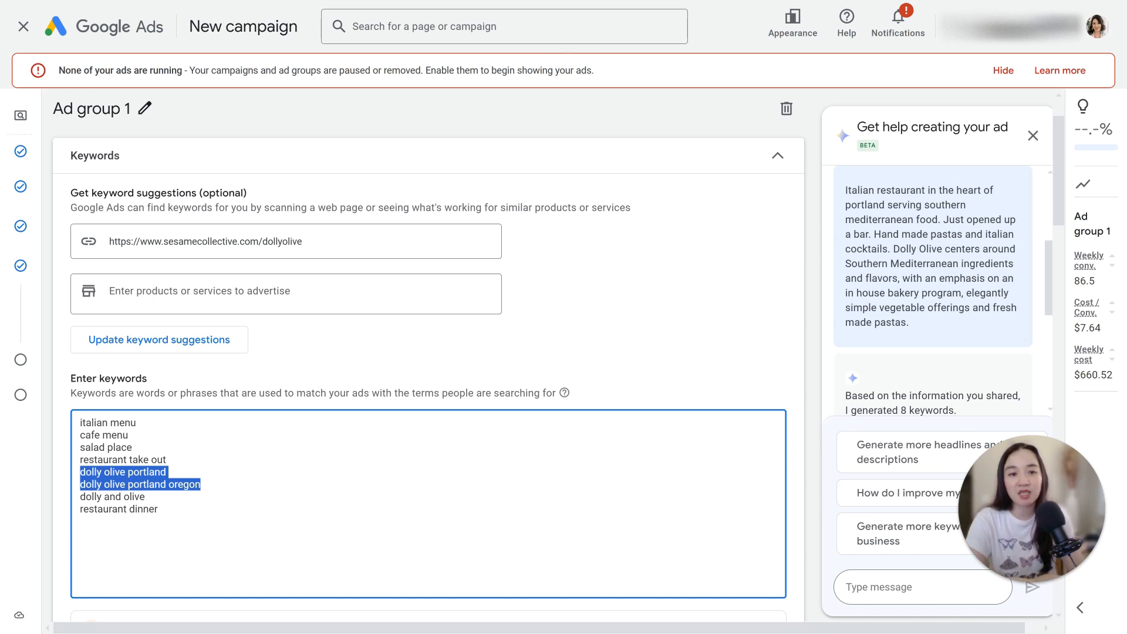
pyautogui.scroll(2, 981, 264)
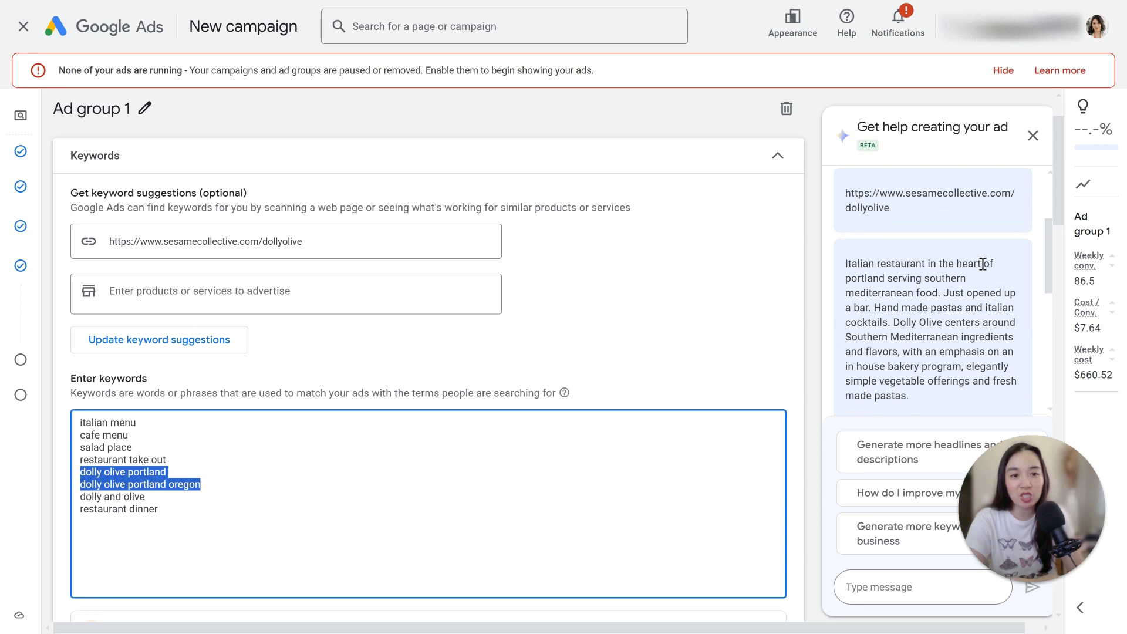
pyautogui.scroll(-2, 982, 264)
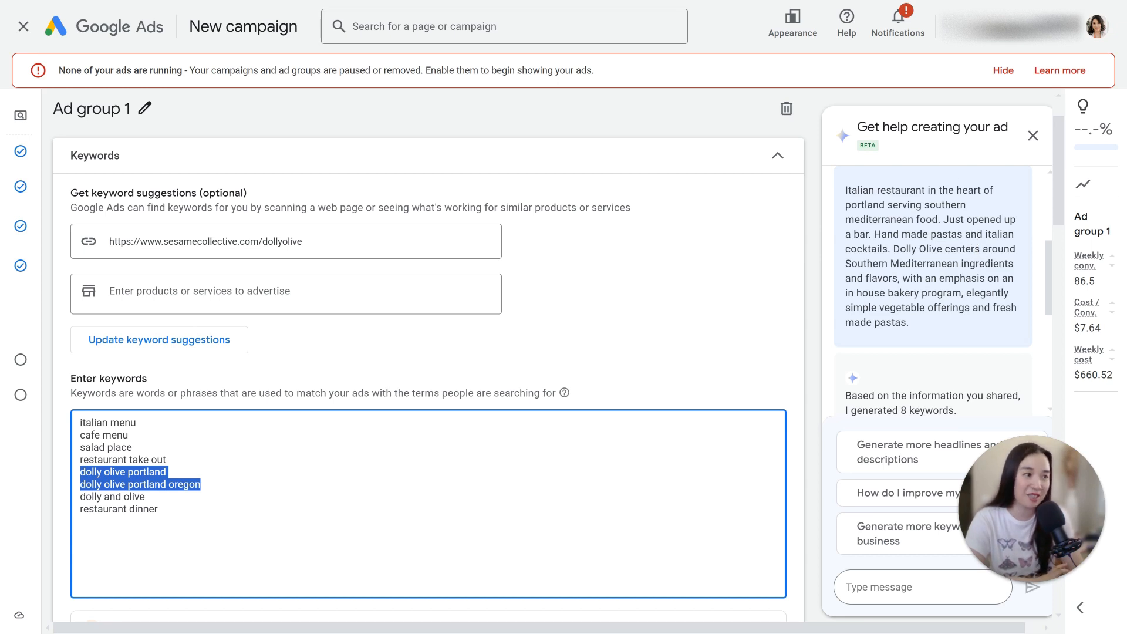
pyautogui.scroll(-7, 798, 310)
pyautogui.scroll(1, 798, 310)
pyautogui.scroll(2, 798, 309)
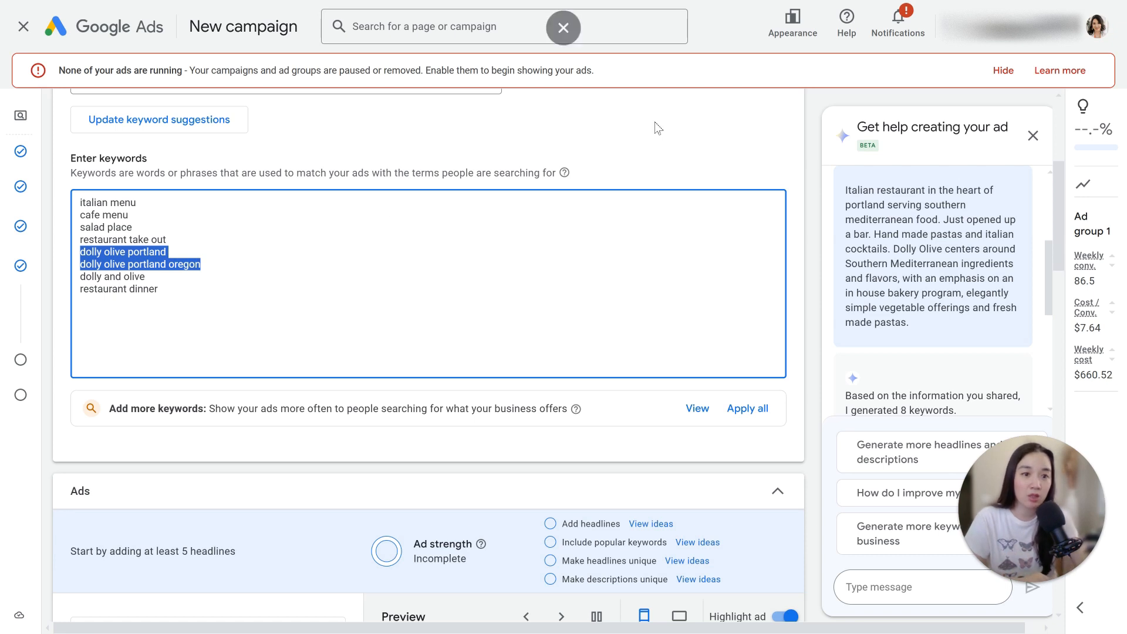
pyautogui.scroll(2, 951, 276)
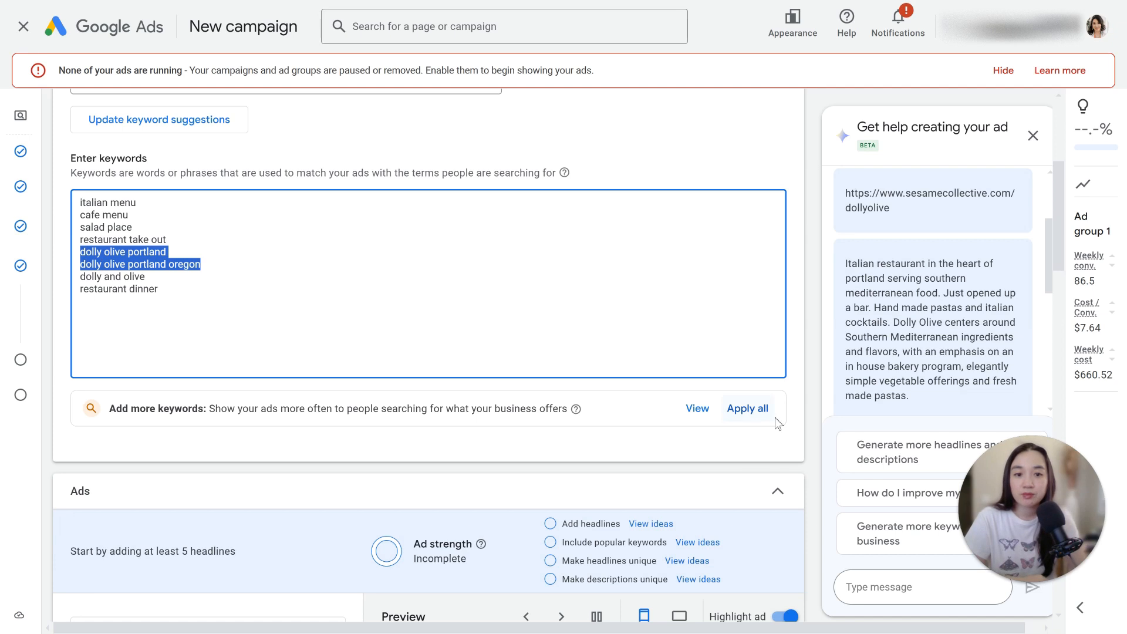
pyautogui.scroll(-1, 213, 223)
pyautogui.scroll(2, 213, 226)
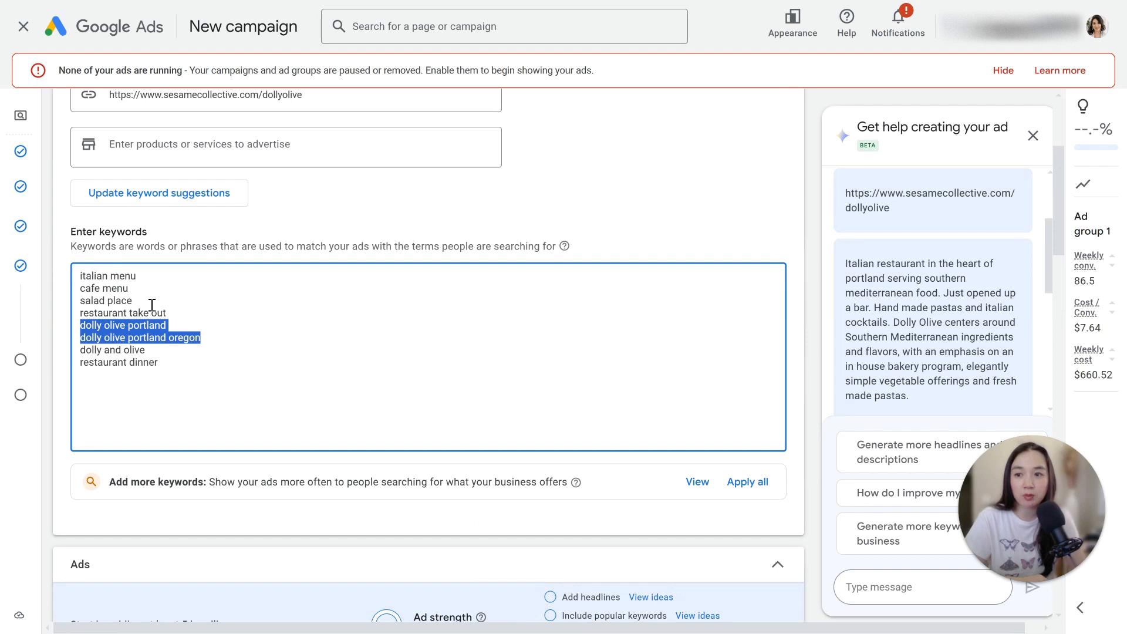
pyautogui.moveTo(143, 291); pyautogui.dragTo(69, 294)
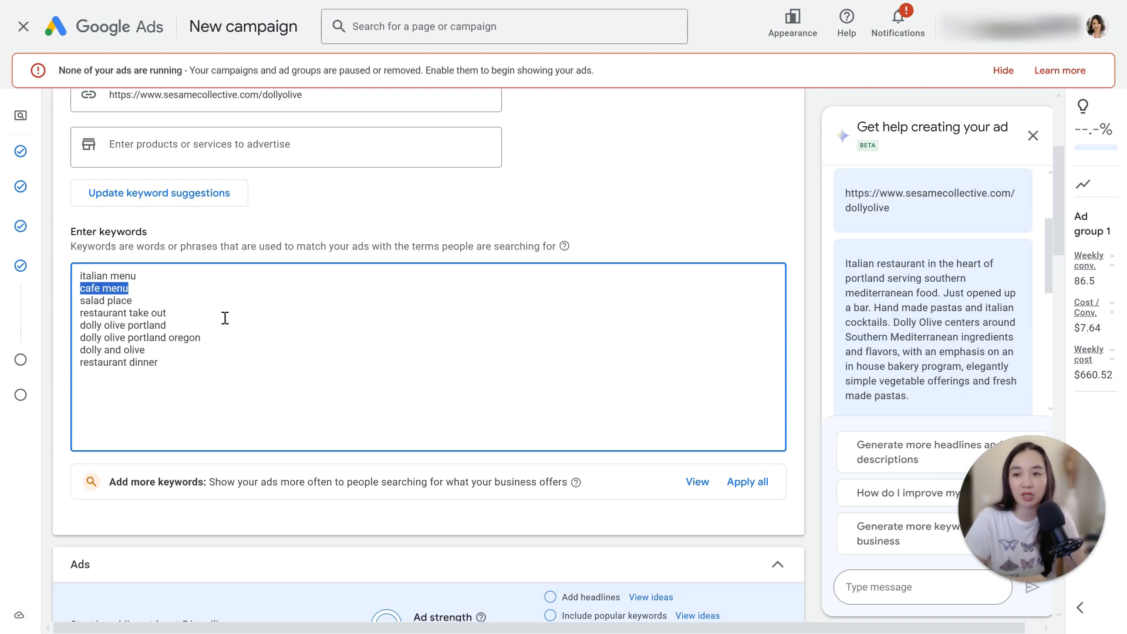
# Examine the ad's final URL, display path, headline, description, sitelink and callout sections for generated content
pyautogui.scroll(-5, 261, 317)
pyautogui.scroll(-3, 261, 318)
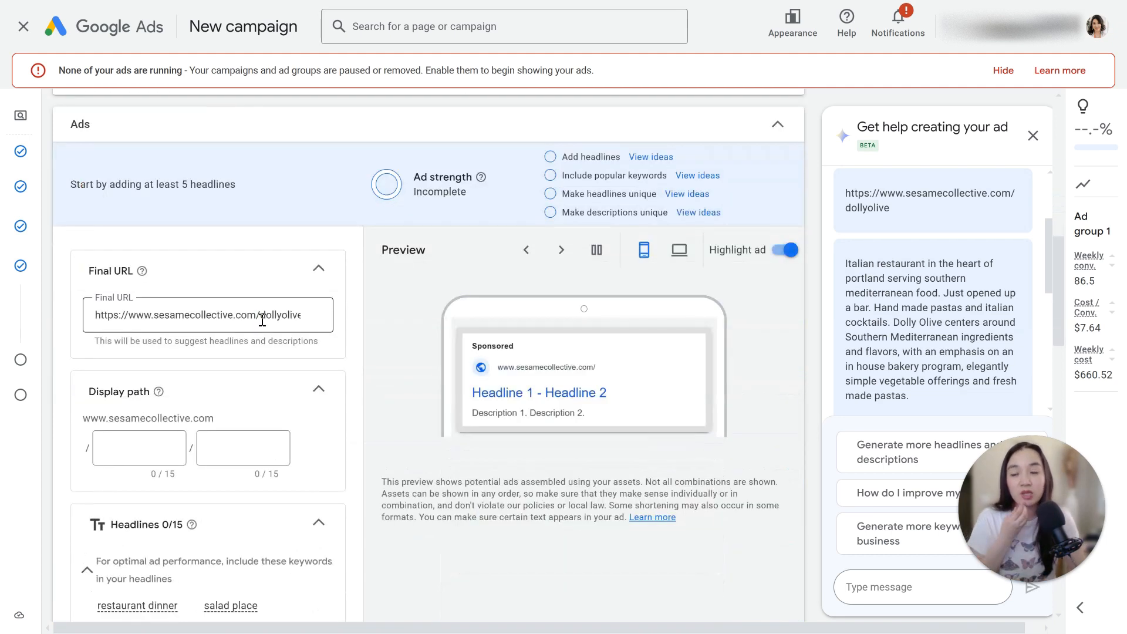
pyautogui.scroll(-5, 263, 321)
pyautogui.scroll(-4, 262, 325)
pyautogui.scroll(9, 265, 323)
pyautogui.scroll(-3, 265, 323)
pyautogui.scroll(-15, 352, 339)
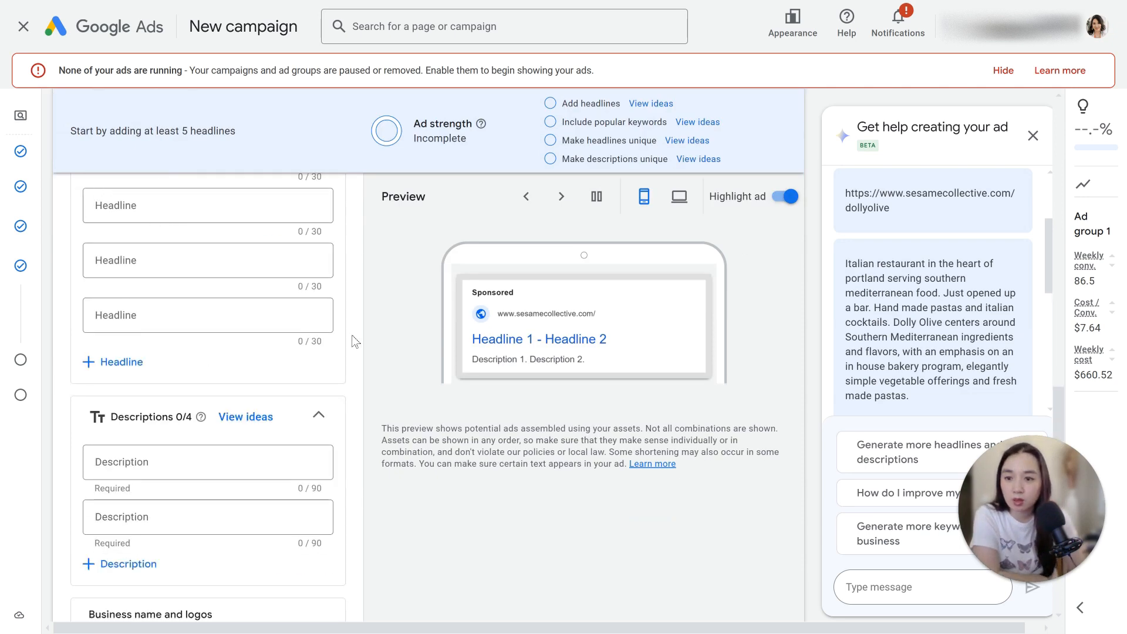
pyautogui.scroll(-3, 355, 342)
pyautogui.scroll(8, 355, 341)
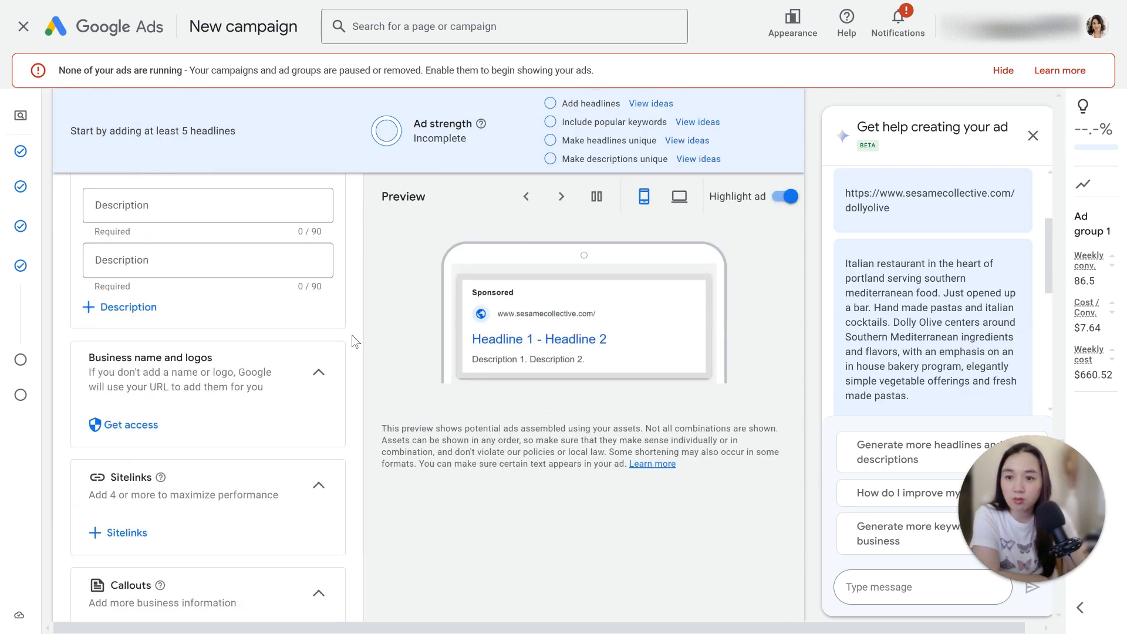
# Examine the ideas offered for the first headline and the full set of headline suggestions with top keywords
pyautogui.click(220, 316)
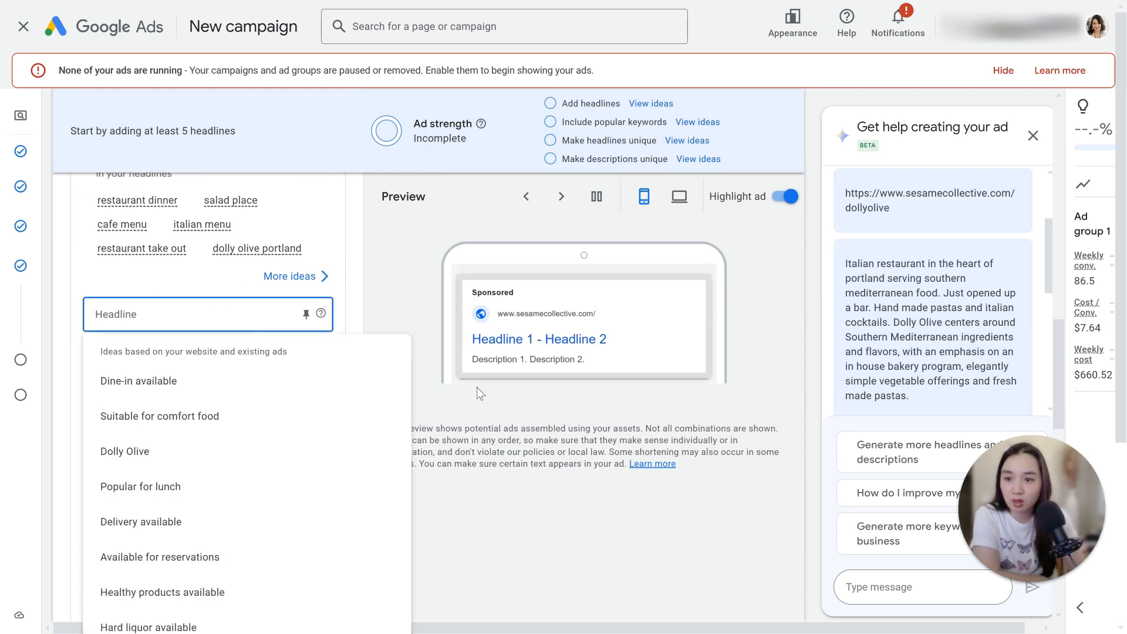
pyautogui.scroll(-2, 476, 372)
pyautogui.scroll(-3, 477, 372)
pyautogui.scroll(4, 476, 371)
pyautogui.scroll(-1, 476, 372)
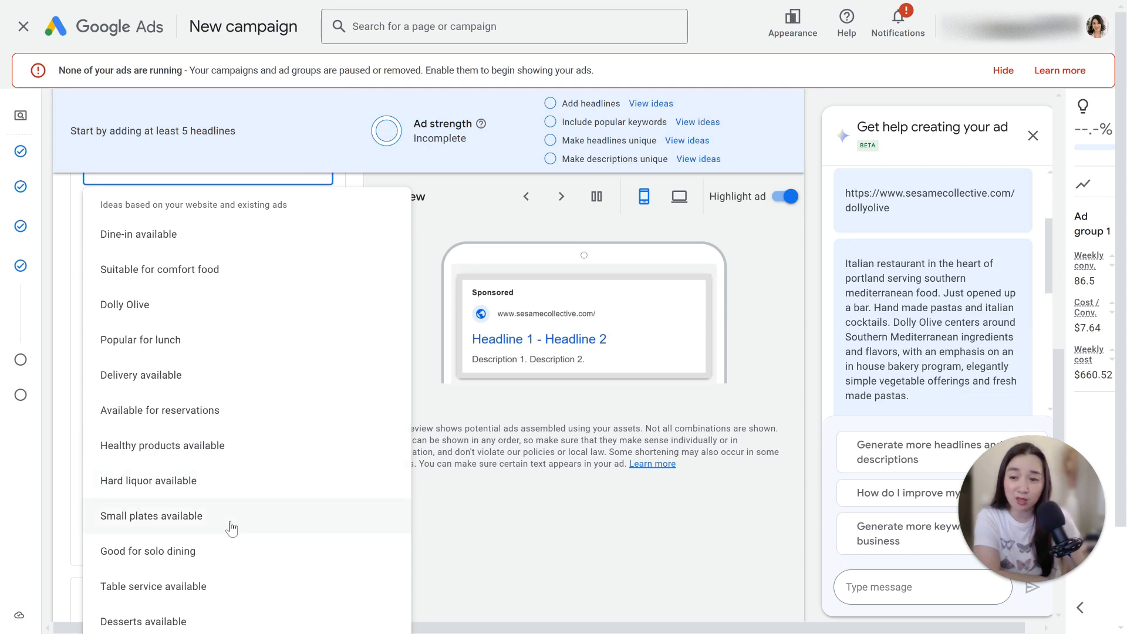
pyautogui.scroll(-2, 235, 558)
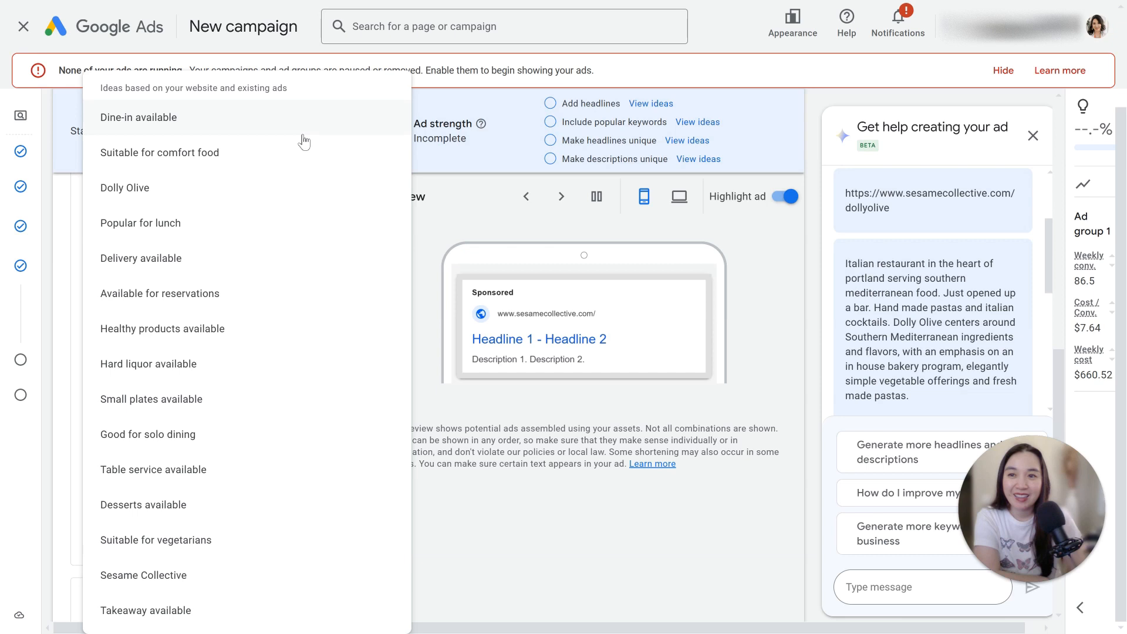
pyautogui.click(602, 569)
pyautogui.scroll(6, 269, 301)
pyautogui.moveTo(149, 351)
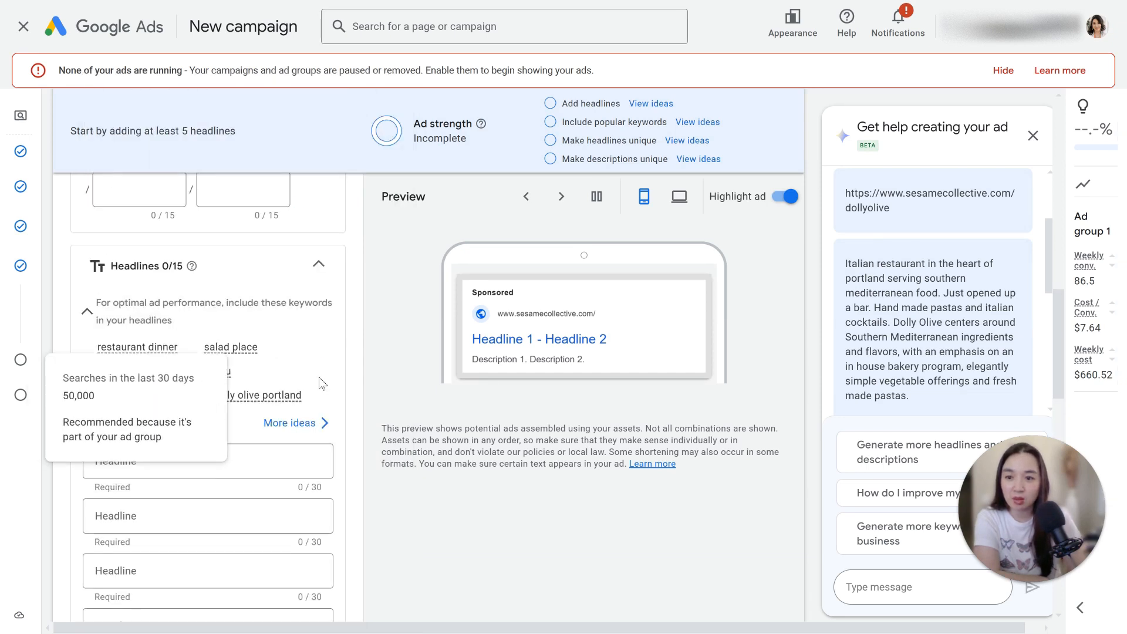
pyautogui.click(301, 425)
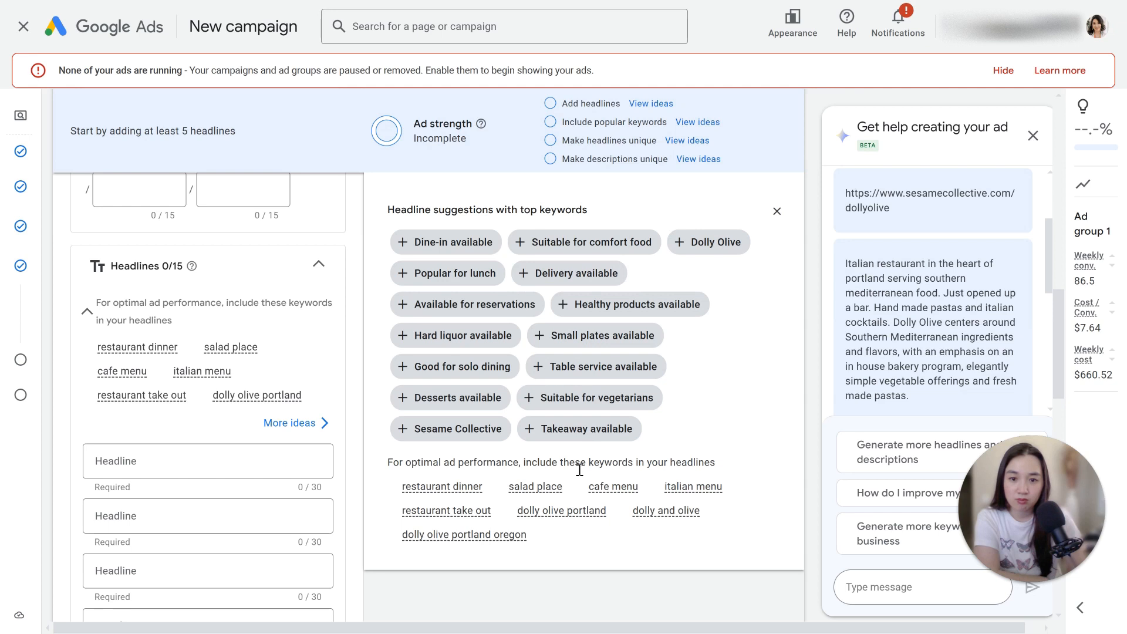
pyautogui.click(465, 424)
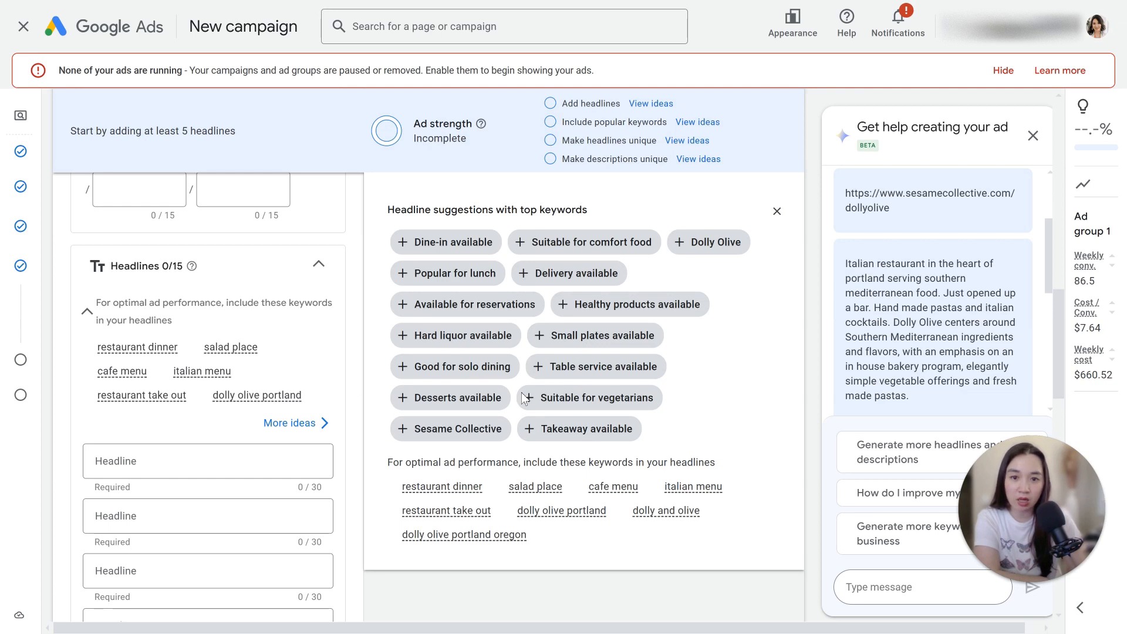
# Finish editing the ad with its headlines and descriptions left blank, and continue to the campaign budget
pyautogui.scroll(-5, 516, 561)
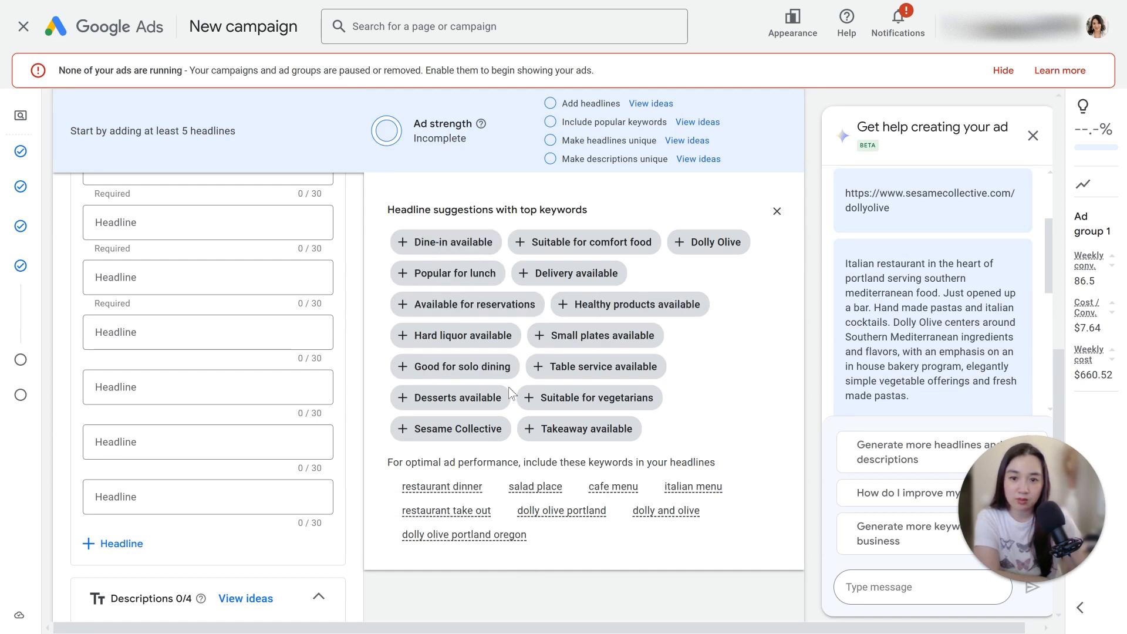
pyautogui.scroll(-10, 193, 485)
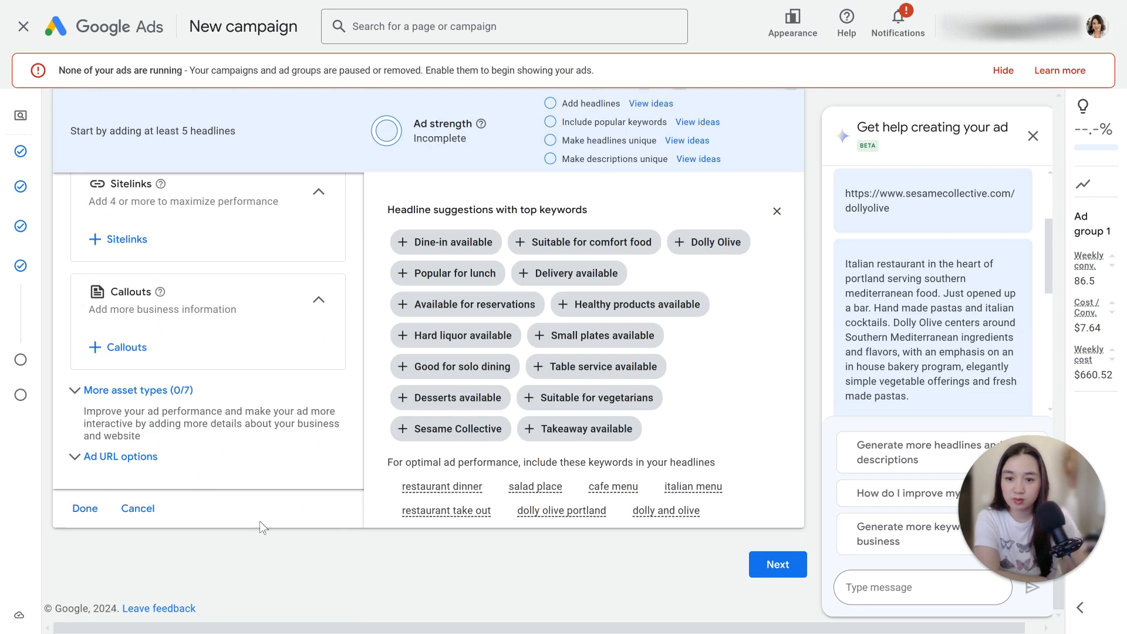
pyautogui.click(84, 509)
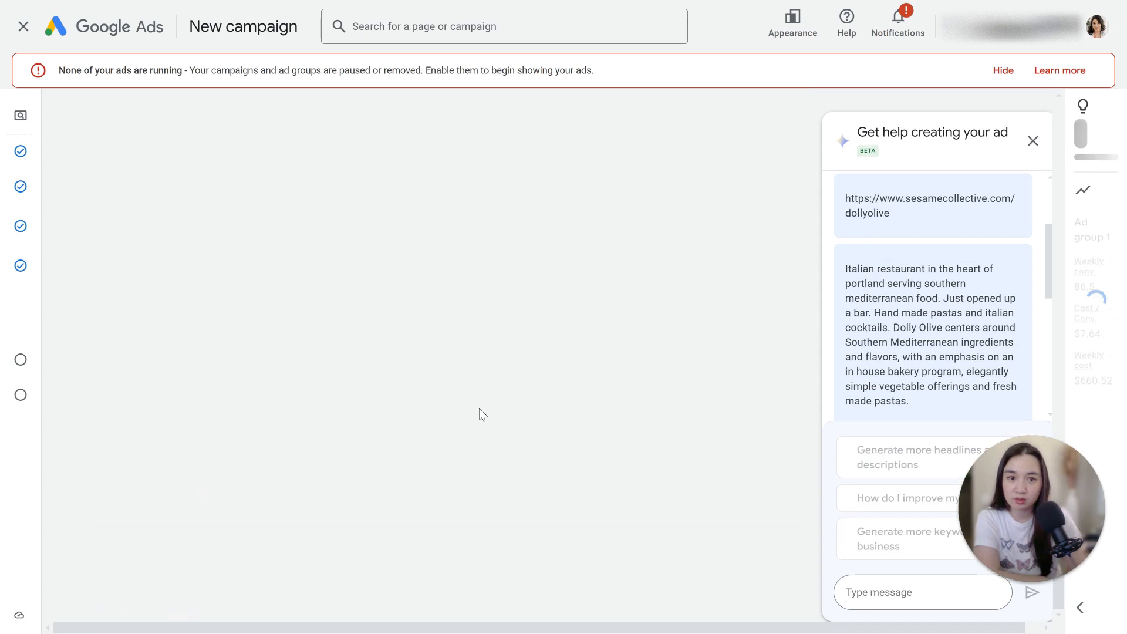
pyautogui.scroll(10, 528, 287)
pyautogui.scroll(-3, 528, 287)
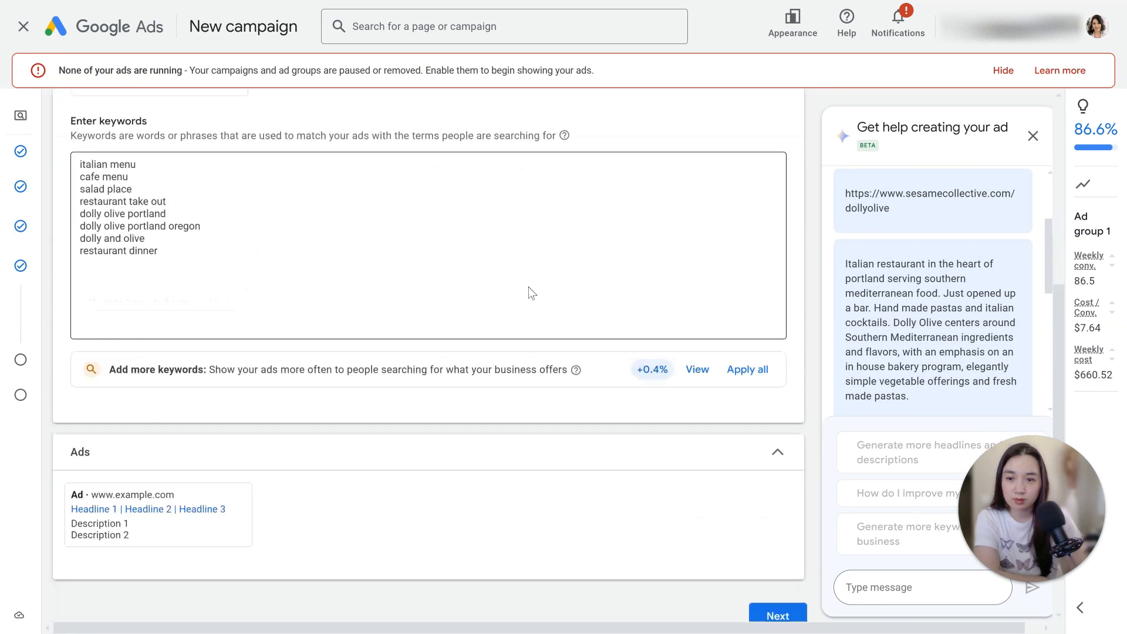
pyautogui.click(778, 565)
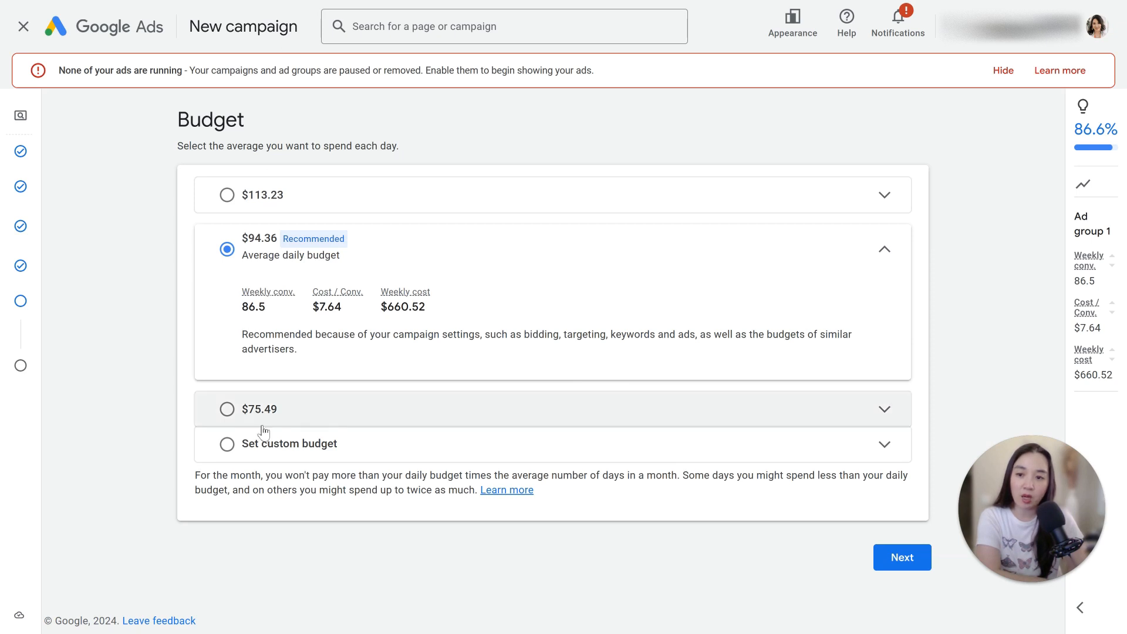
# Set a custom average daily budget of $30 for the campaign and continue to the review
pyautogui.click(294, 457)
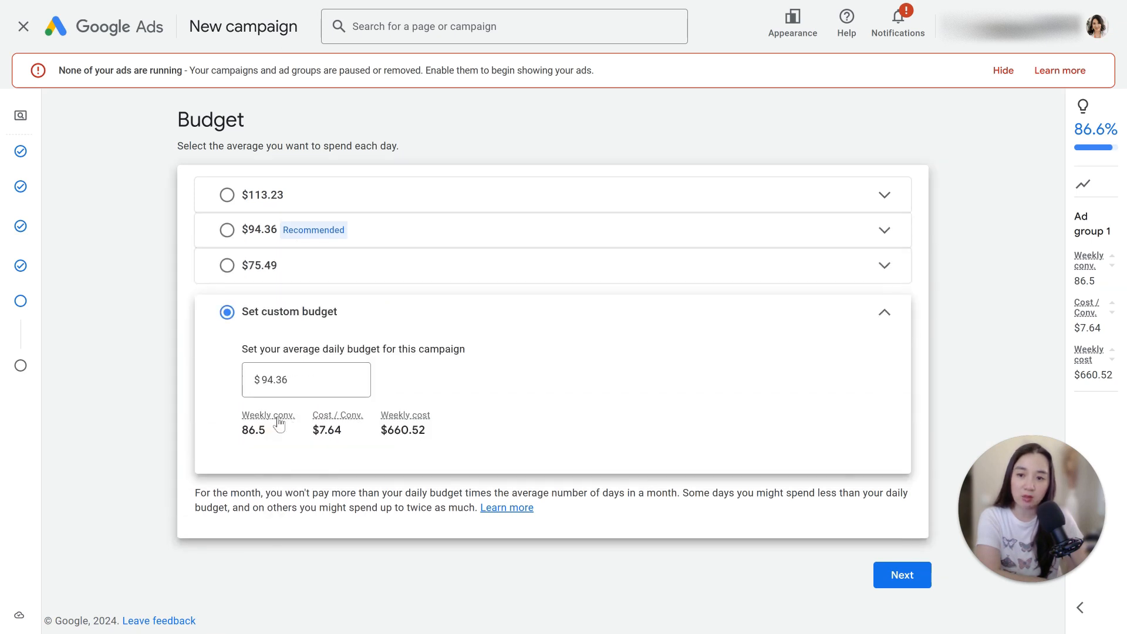
pyautogui.moveTo(302, 382); pyautogui.dragTo(246, 390)
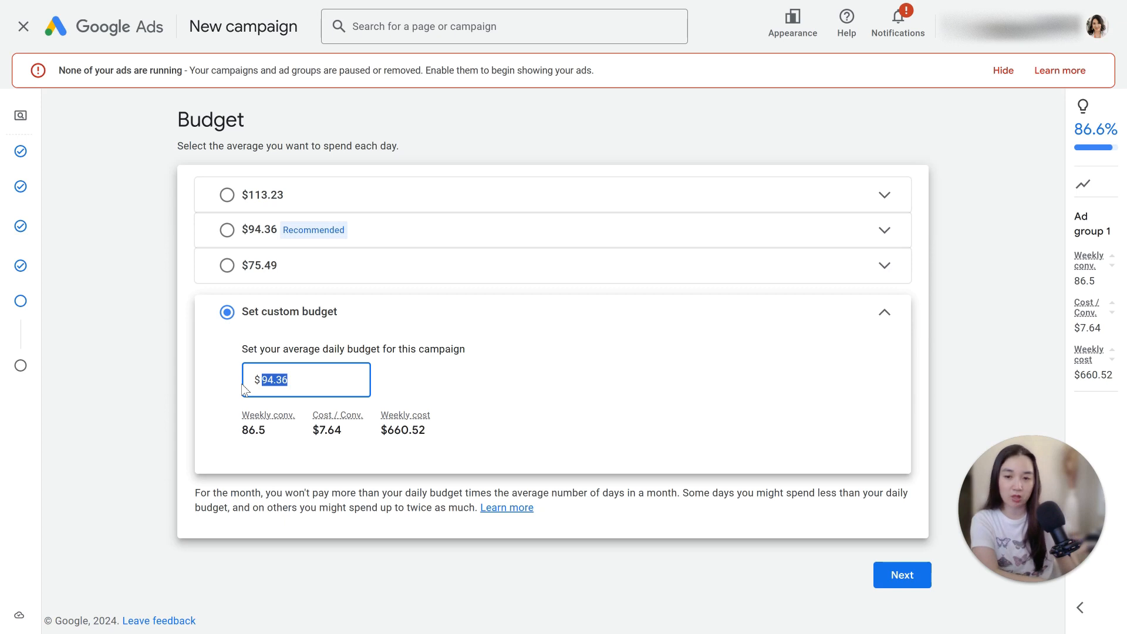
pyautogui.write('30')
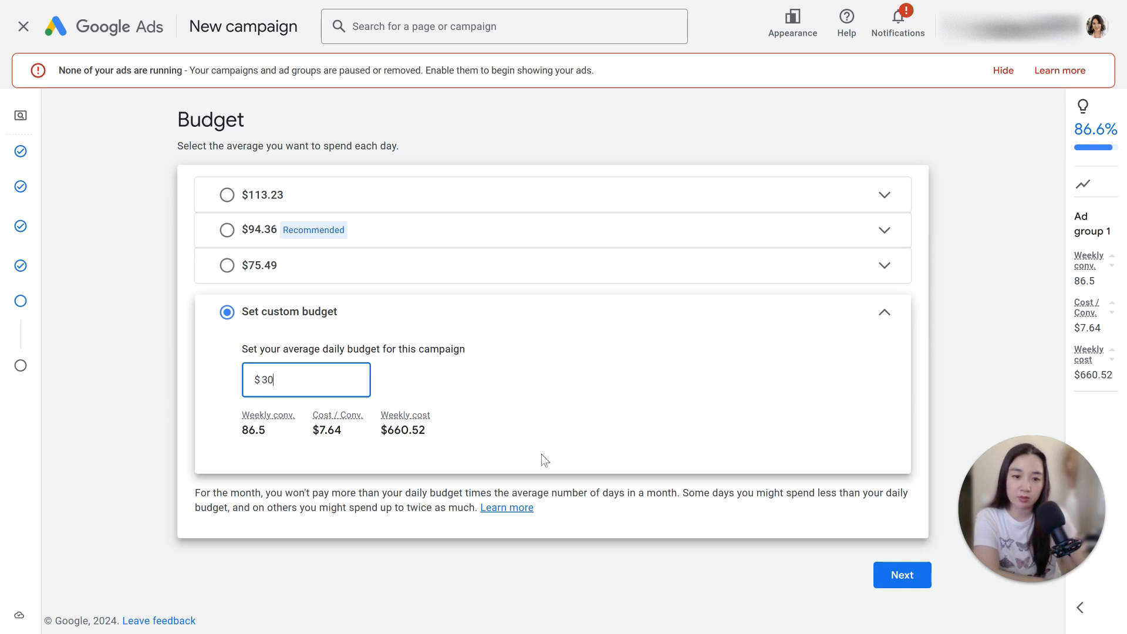
pyautogui.scroll(-1, 900, 580)
pyautogui.click(896, 590)
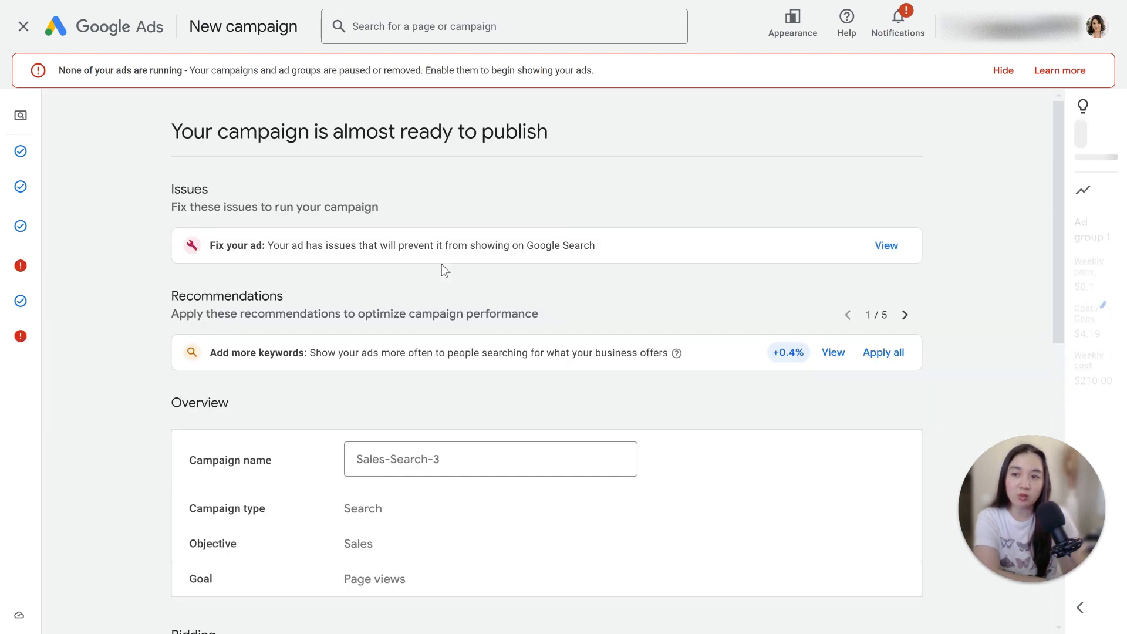
# Review the campaign summary, including the issues, recommendations, campaign settings, keywords and ads, and budget
pyautogui.scroll(-7, 464, 311)
pyautogui.scroll(-3, 482, 343)
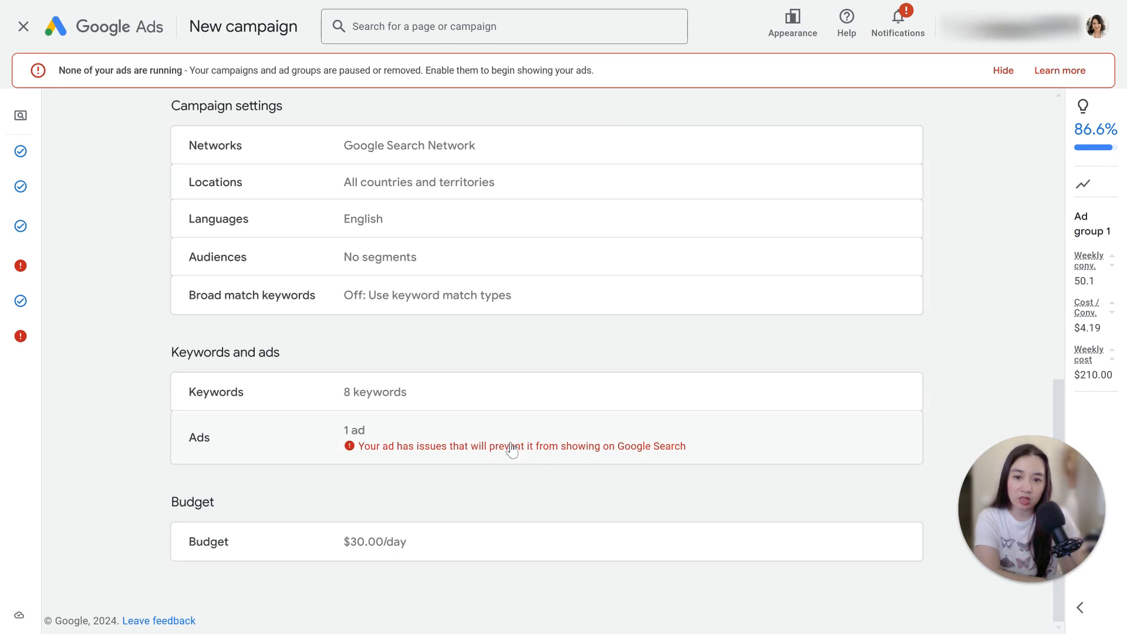
pyautogui.scroll(8, 578, 459)
pyautogui.scroll(2, 569, 429)
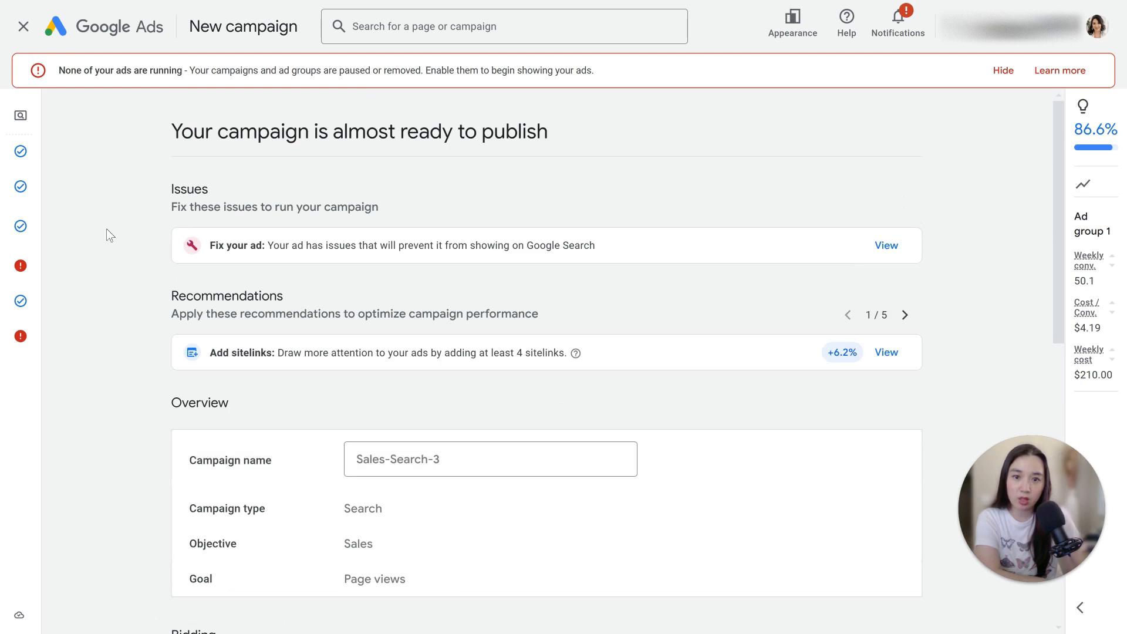
pyautogui.scroll(-10, 117, 209)
pyautogui.scroll(-1, 153, 265)
pyautogui.scroll(10, 154, 266)
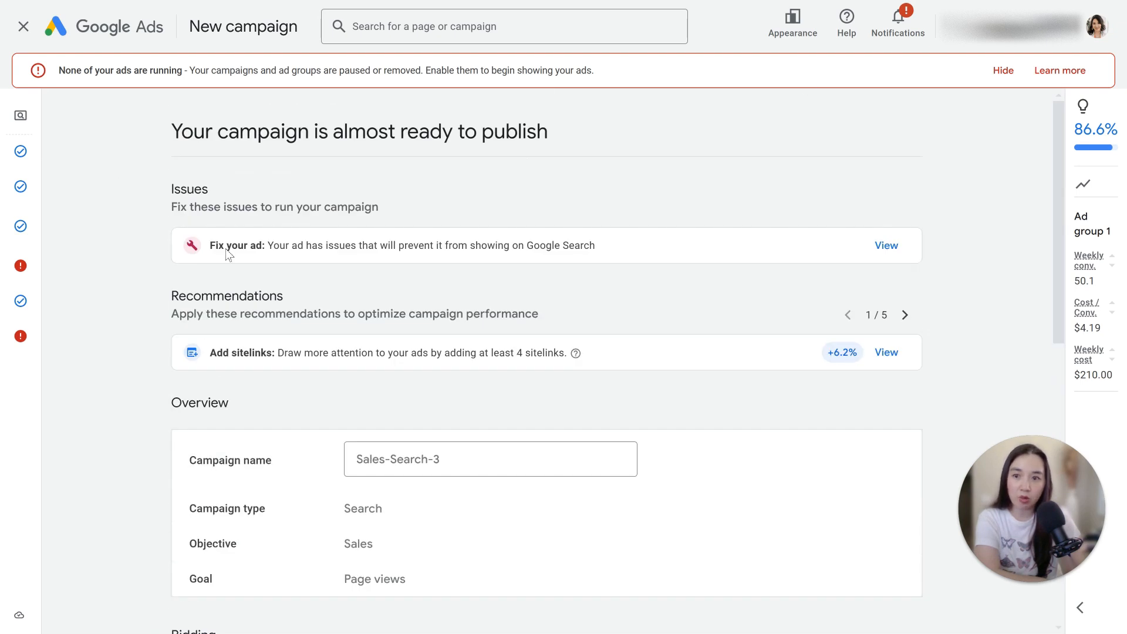
pyautogui.scroll(-6, 245, 295)
pyautogui.scroll(5, 245, 297)
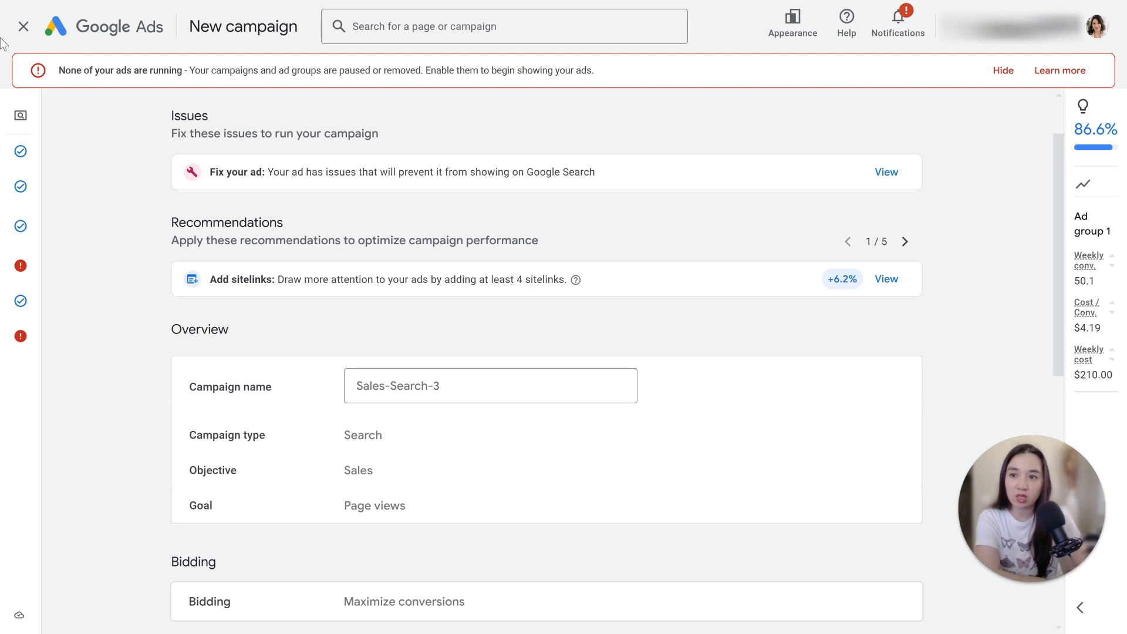
pyautogui.scroll(-9, 945, 267)
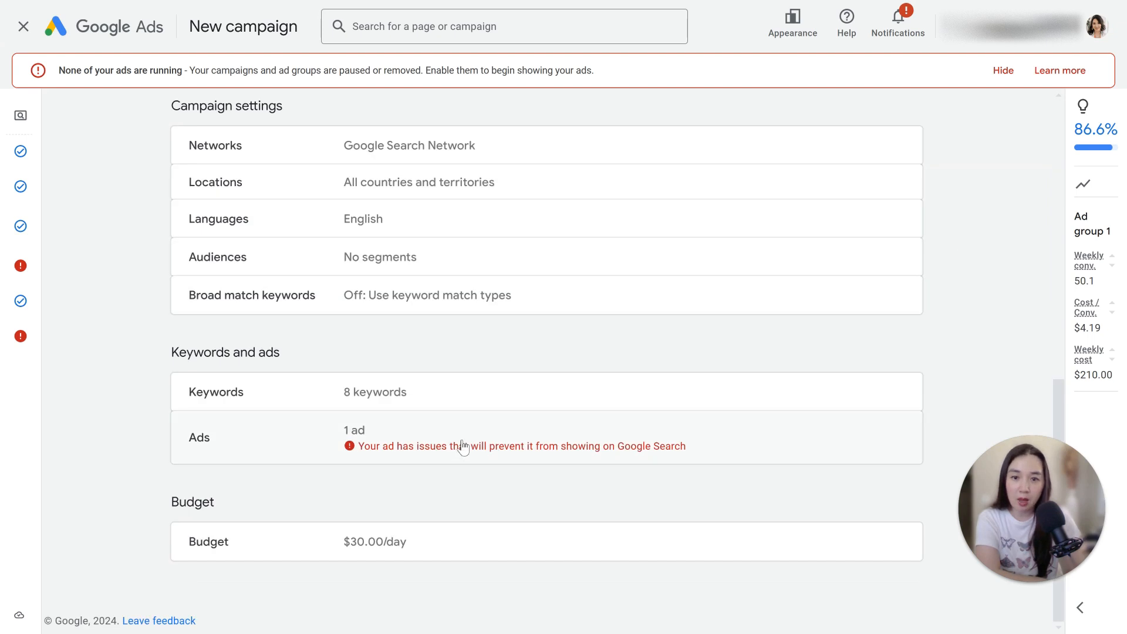
# Return to Keywords and ads and examine the business description, keywords and ad fields for missing required assets
pyautogui.click(30, 266)
pyautogui.scroll(-4, 476, 404)
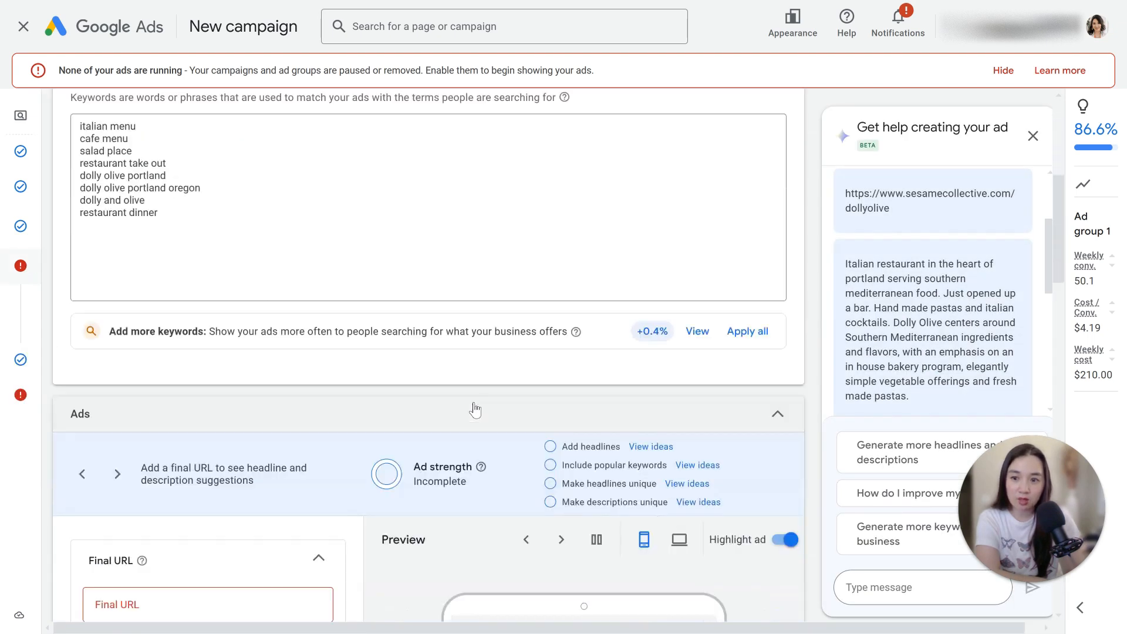
pyautogui.scroll(2, 475, 404)
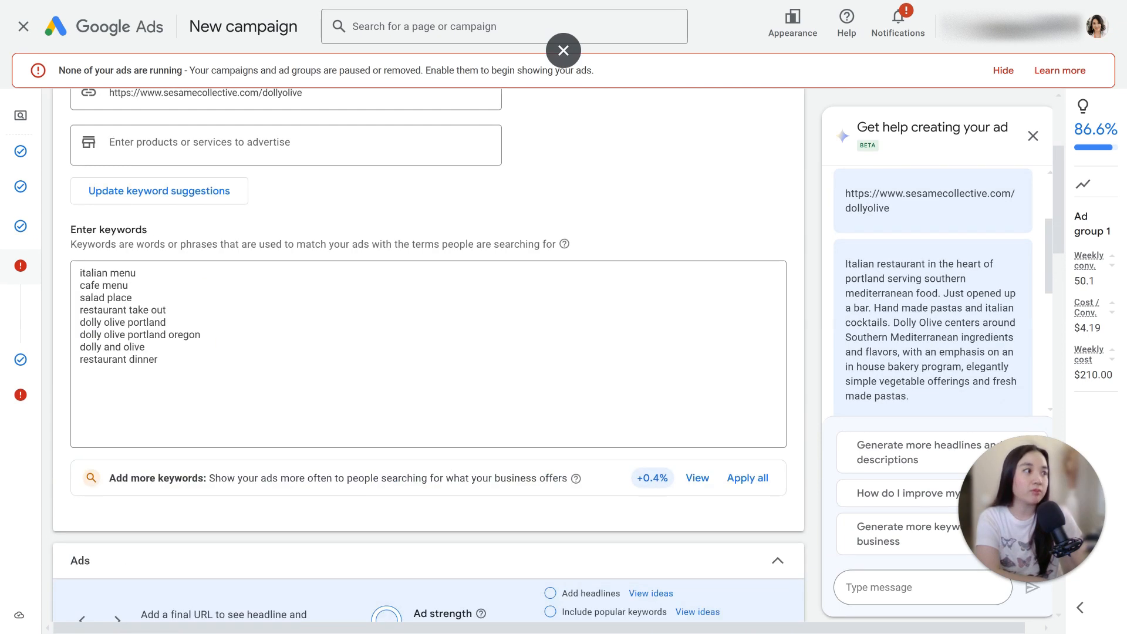
pyautogui.moveTo(910, 399); pyautogui.dragTo(848, 257)
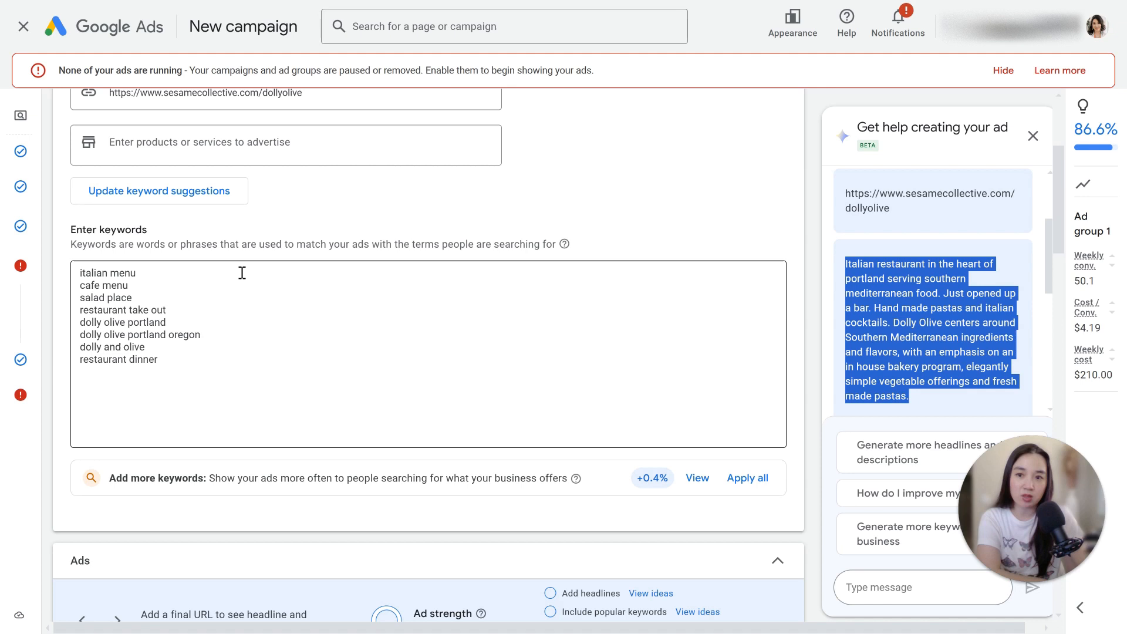
pyautogui.scroll(-8, 575, 479)
pyautogui.scroll(-7, 578, 466)
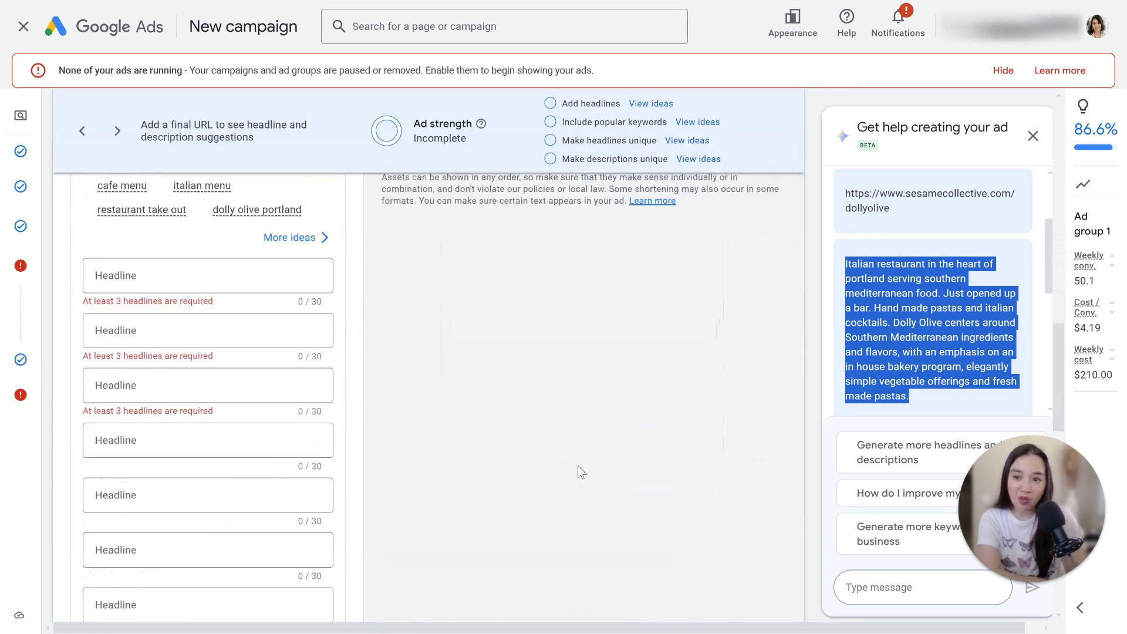
pyautogui.scroll(-8, 578, 466)
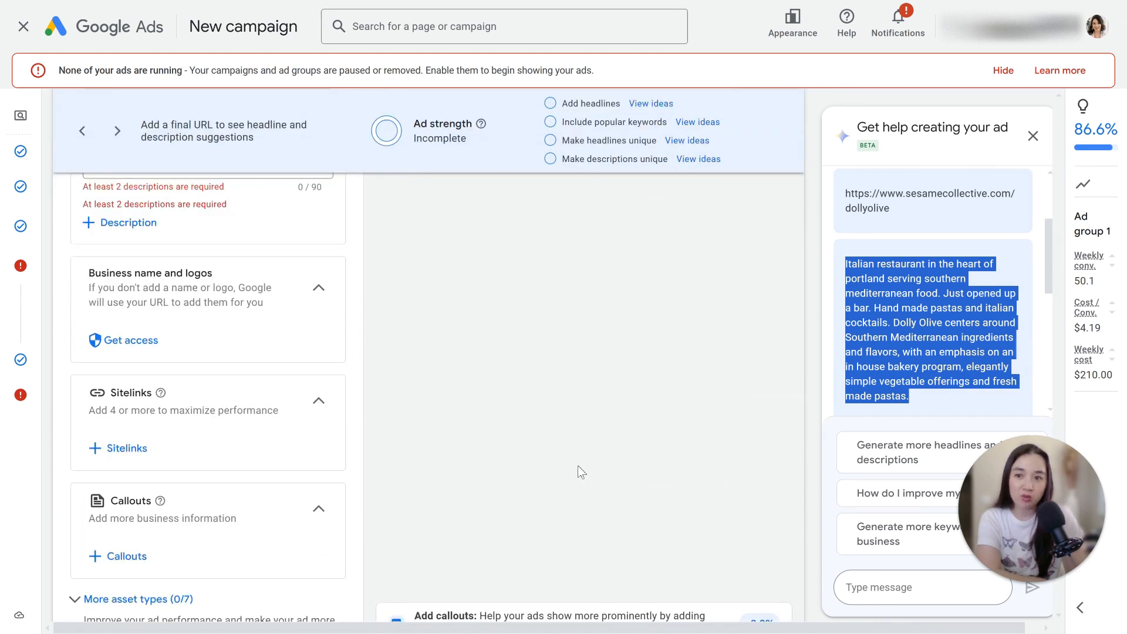
pyautogui.scroll(20, 577, 466)
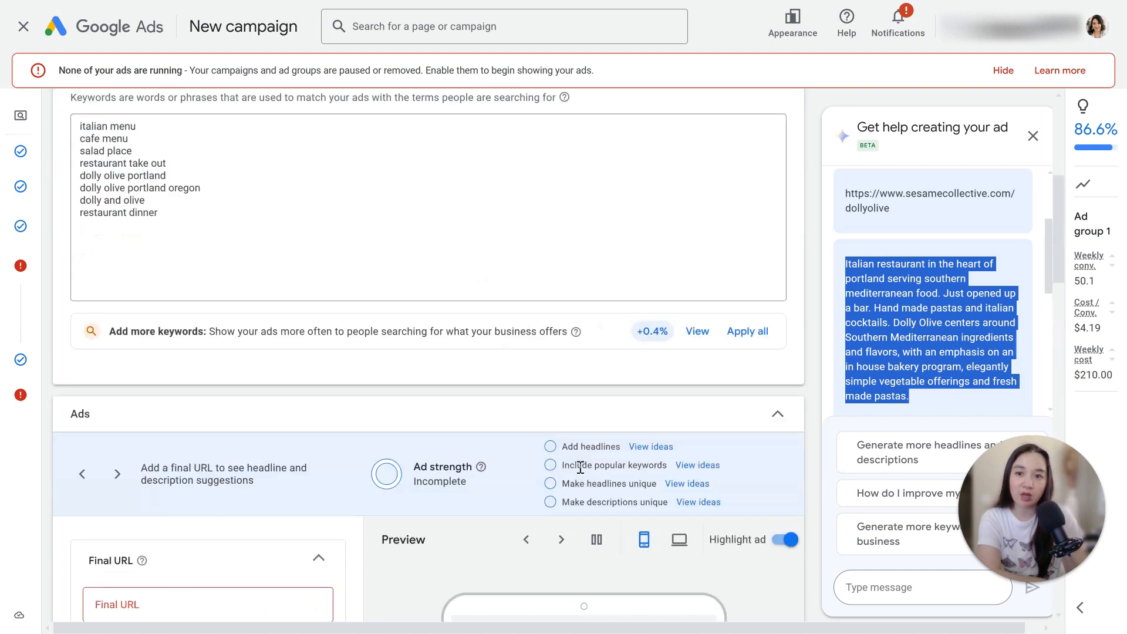